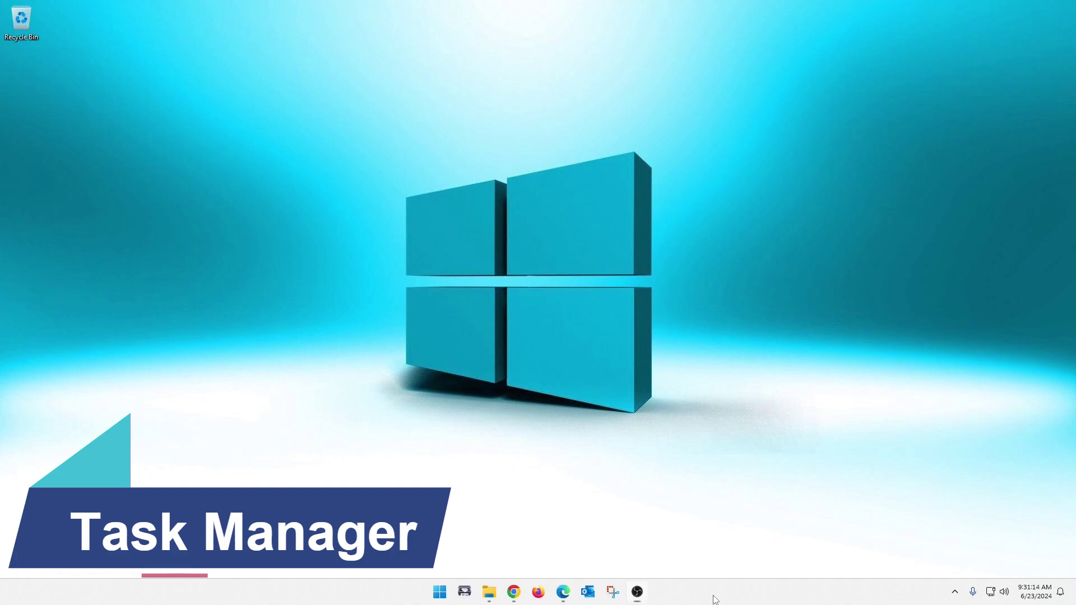
Launch Task Manager from Start search and open its Performance view, ending on Memory details.
{"action": "right_click", "coordinate": [716, 600]}
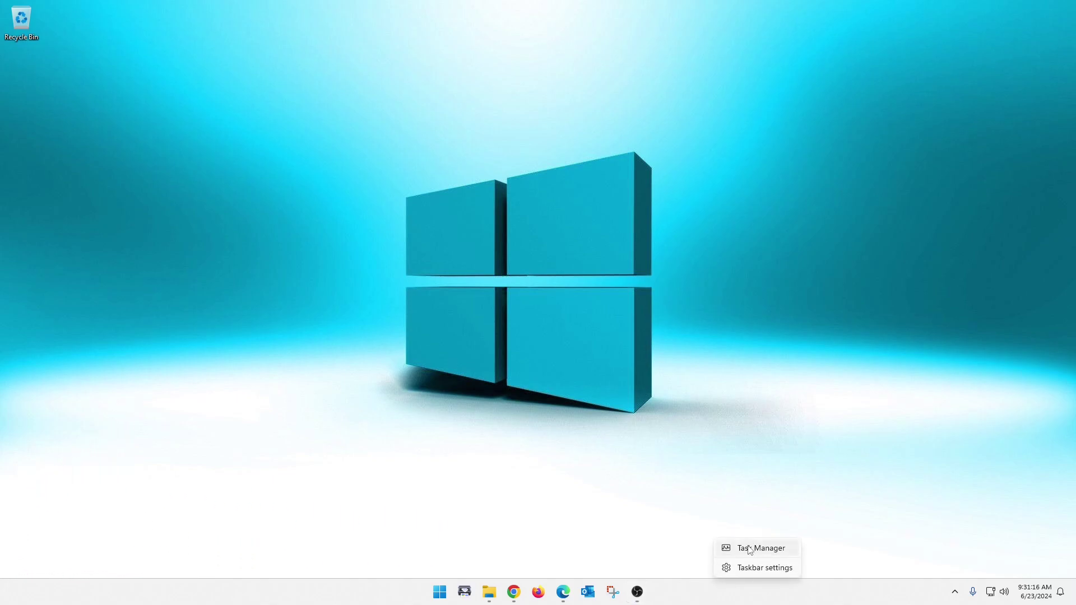
{"action": "left_click", "coordinate": [413, 487]}
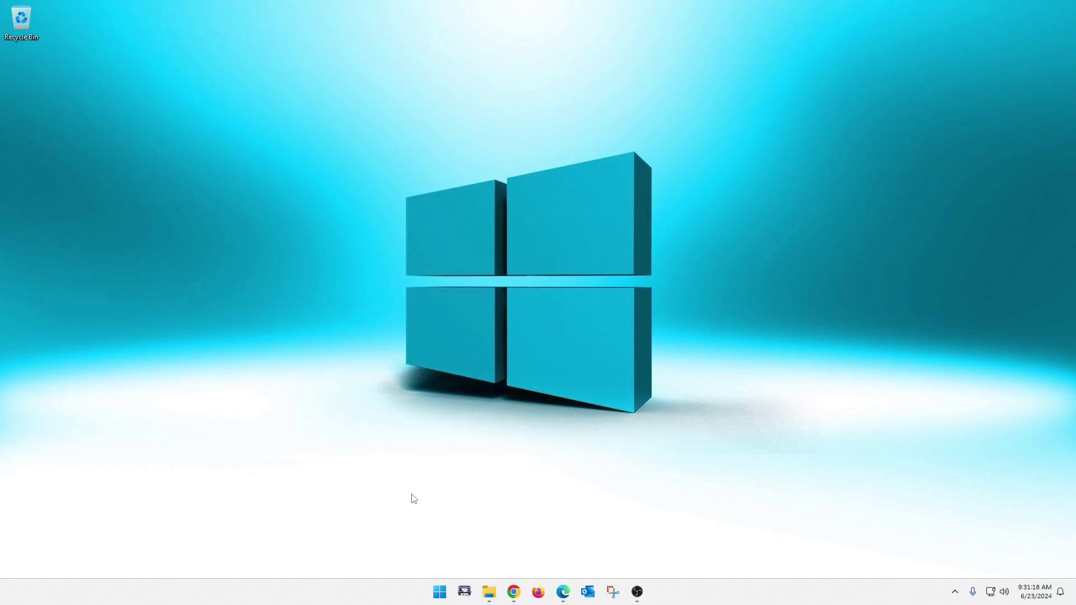
{"action": "left_click", "coordinate": [441, 596]}
{"action": "type", "text": "task manger"}
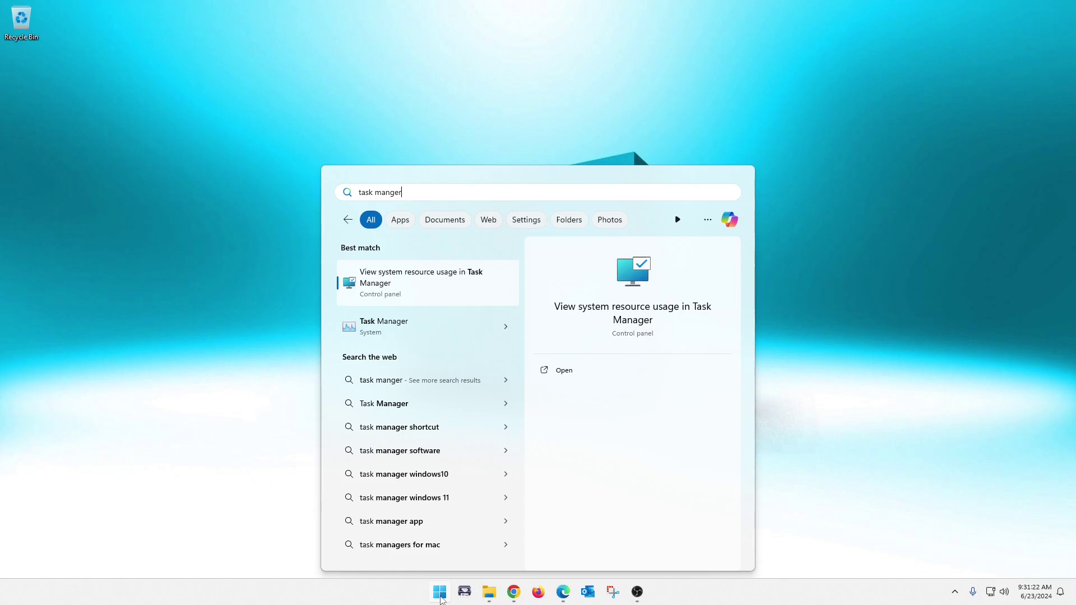
{"action": "key", "text": "BackSpace"}
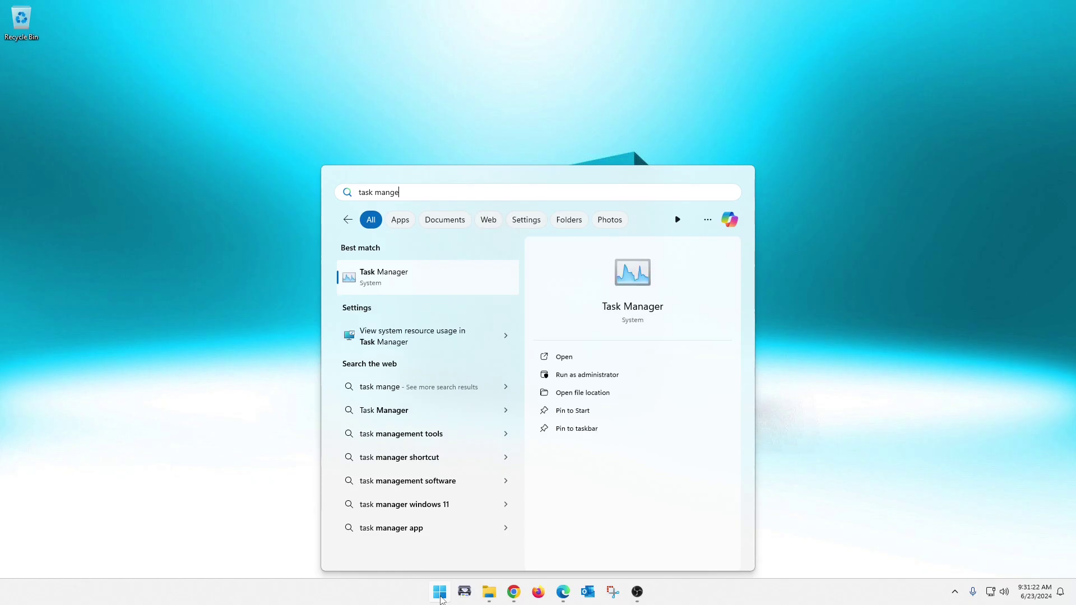
{"action": "key", "text": "Return"}
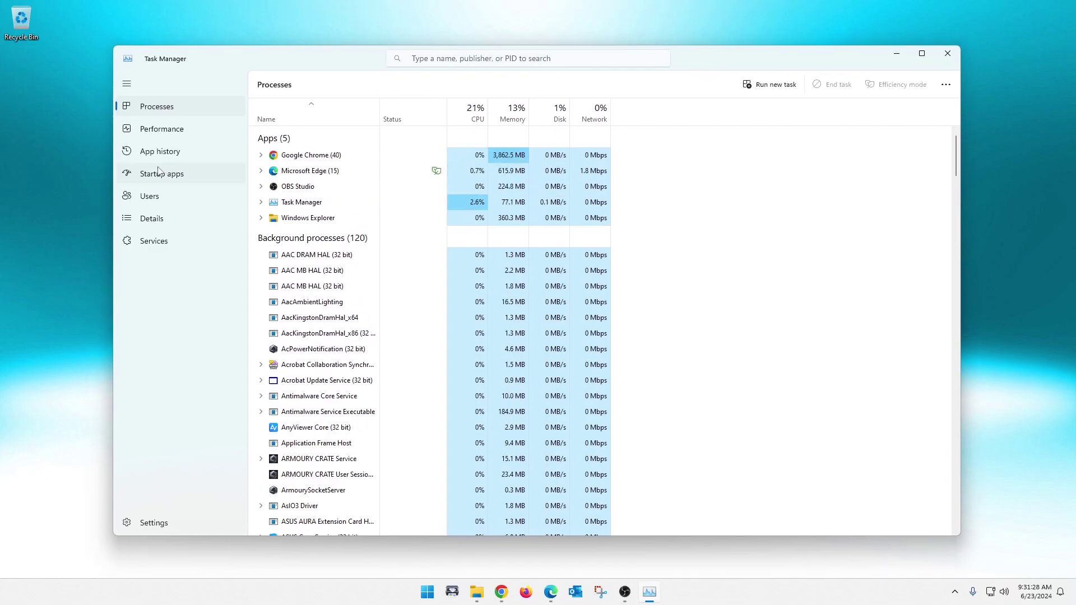
{"action": "left_click", "coordinate": [161, 133]}
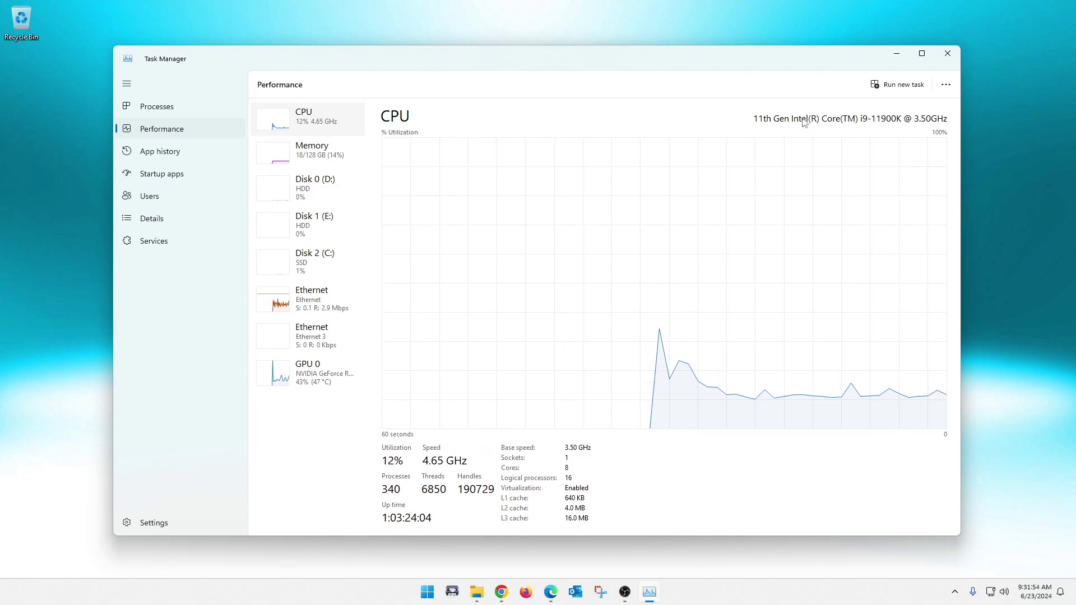
{"action": "left_click", "coordinate": [294, 155]}
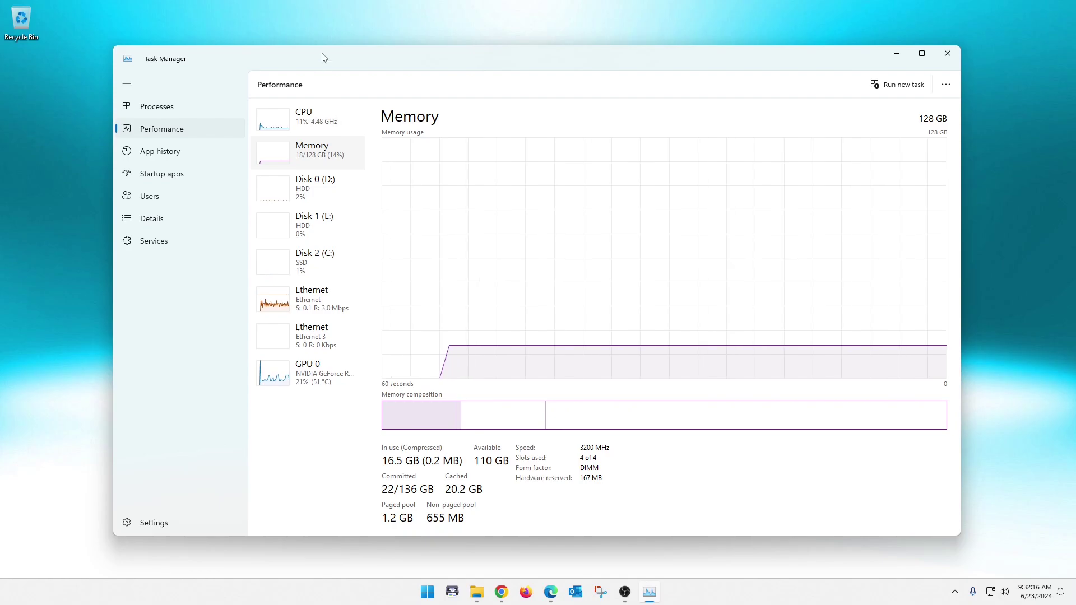
Review Disk 0 (D:), Disk 2 (C:) and Disk 1 (E:), return to CPU, then close Task Manager.
{"action": "left_click", "coordinate": [317, 189]}
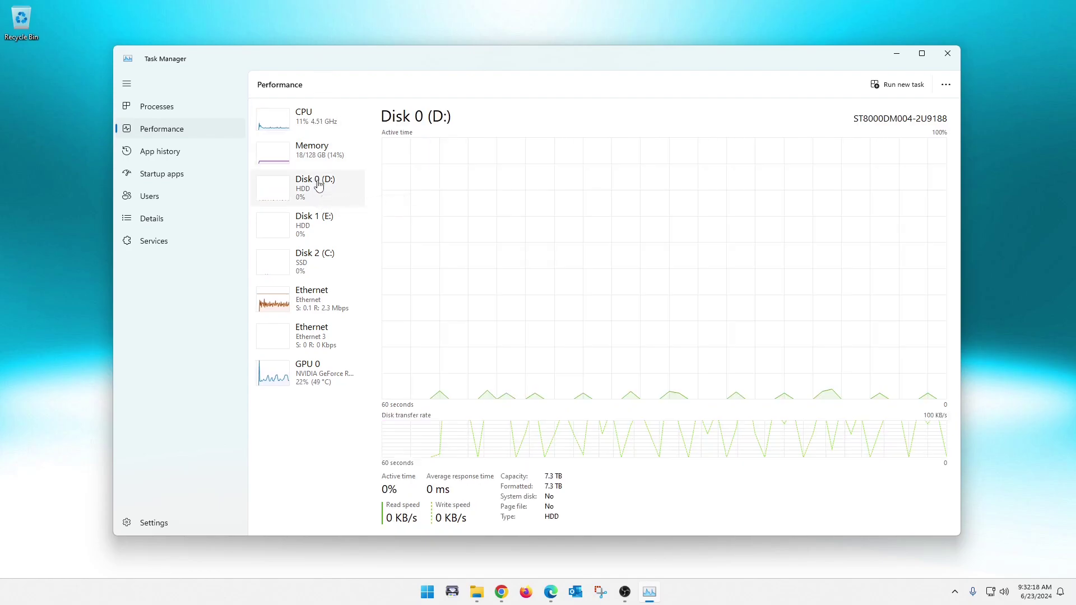
{"action": "left_click", "coordinate": [316, 261]}
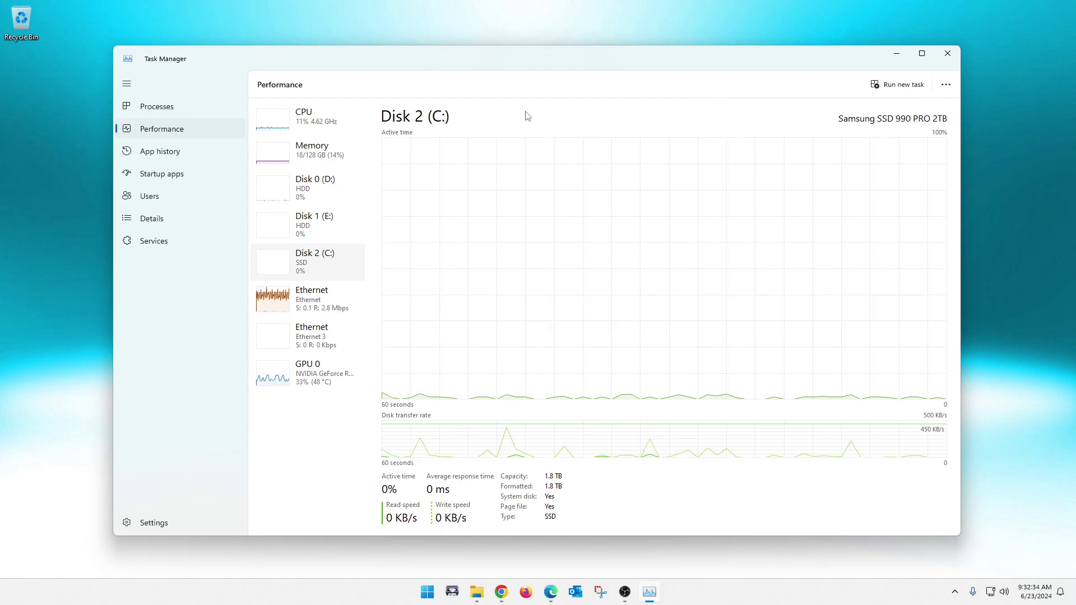
{"action": "left_click", "coordinate": [318, 227]}
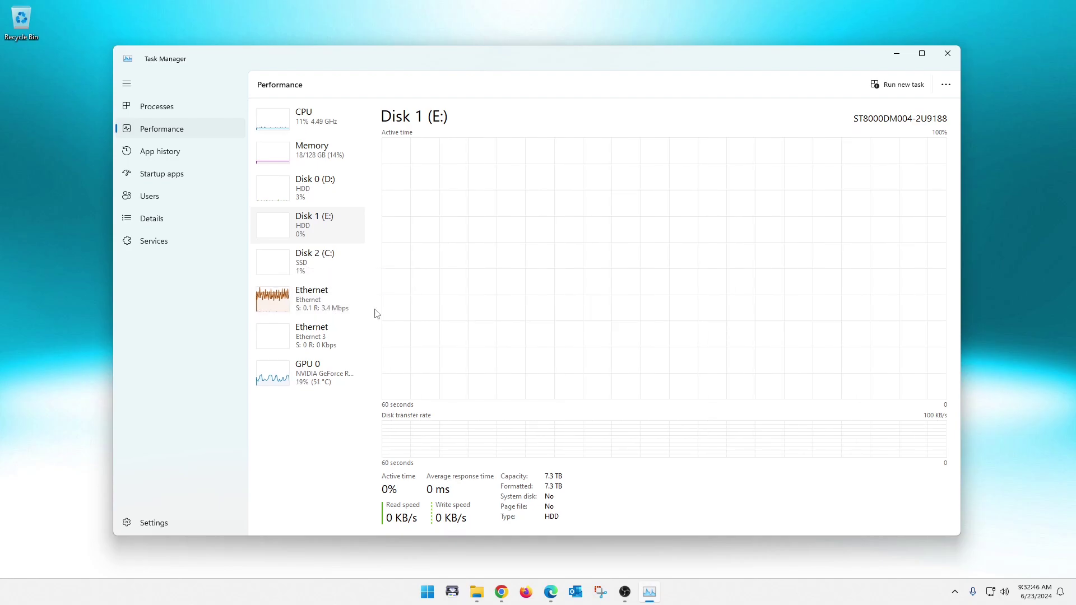
{"action": "left_click", "coordinate": [305, 119]}
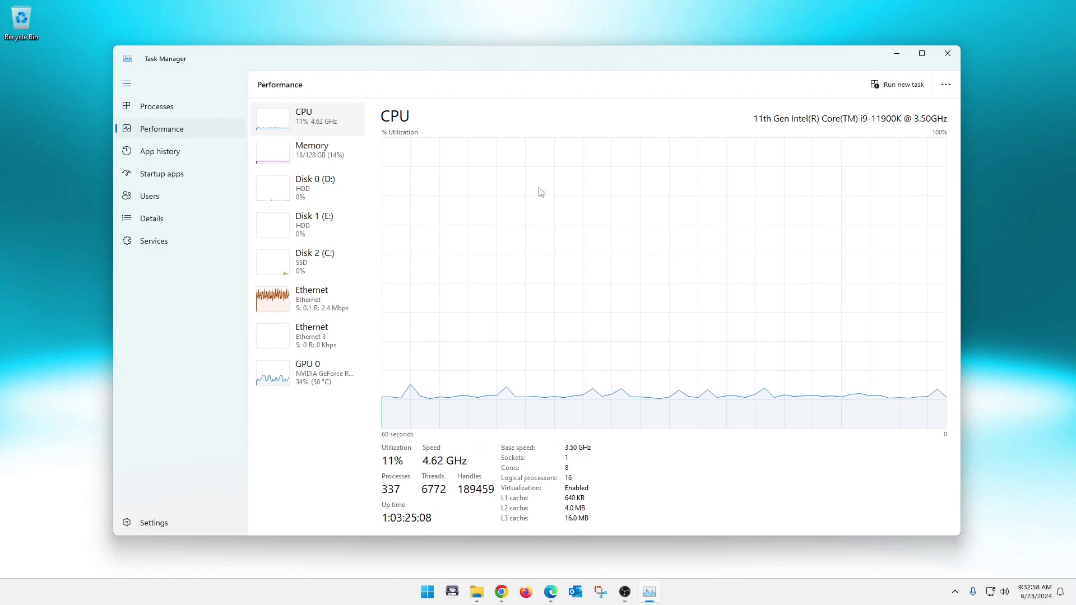
{"action": "left_click_drag", "start_coordinate": [590, 63], "coordinate": [587, 53]}
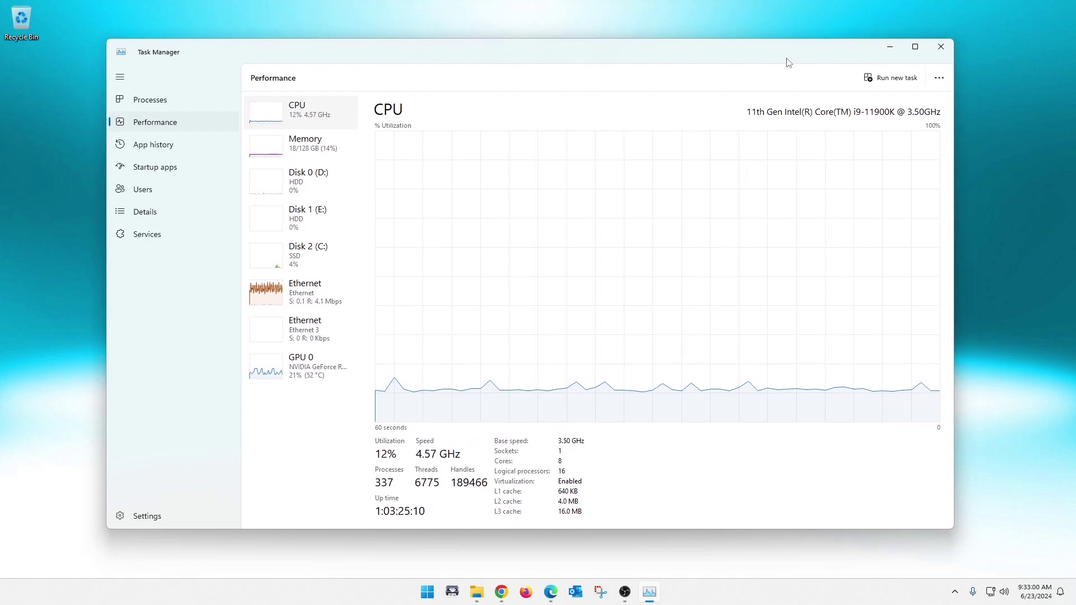
{"action": "left_click", "coordinate": [942, 50]}
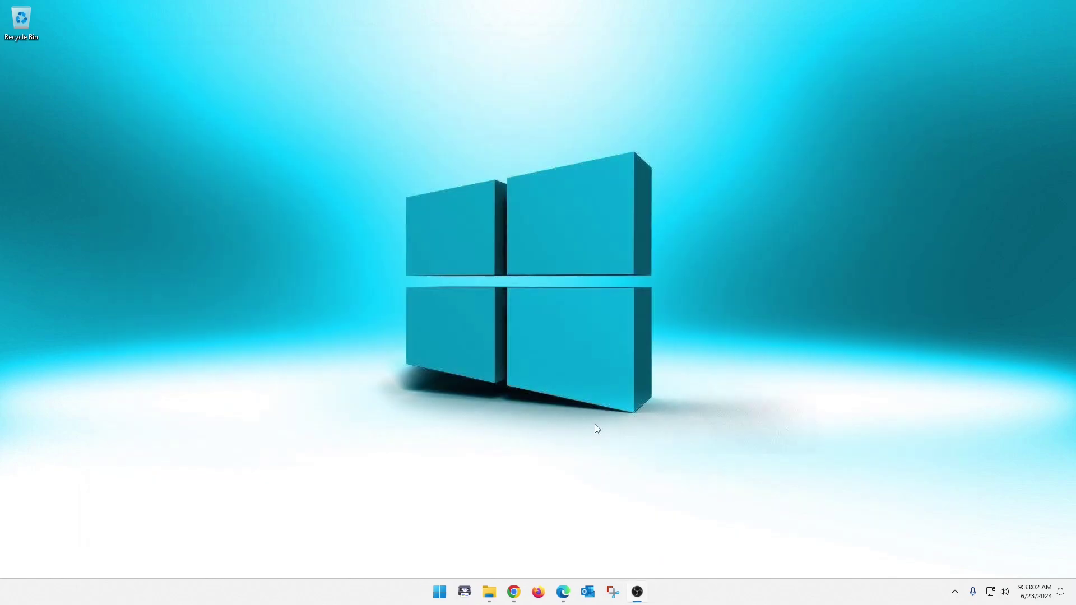
Launch System Information from the Start search and select Hardware Resources.
{"action": "left_click", "coordinate": [439, 599]}
{"action": "type", "text": "system inf"}
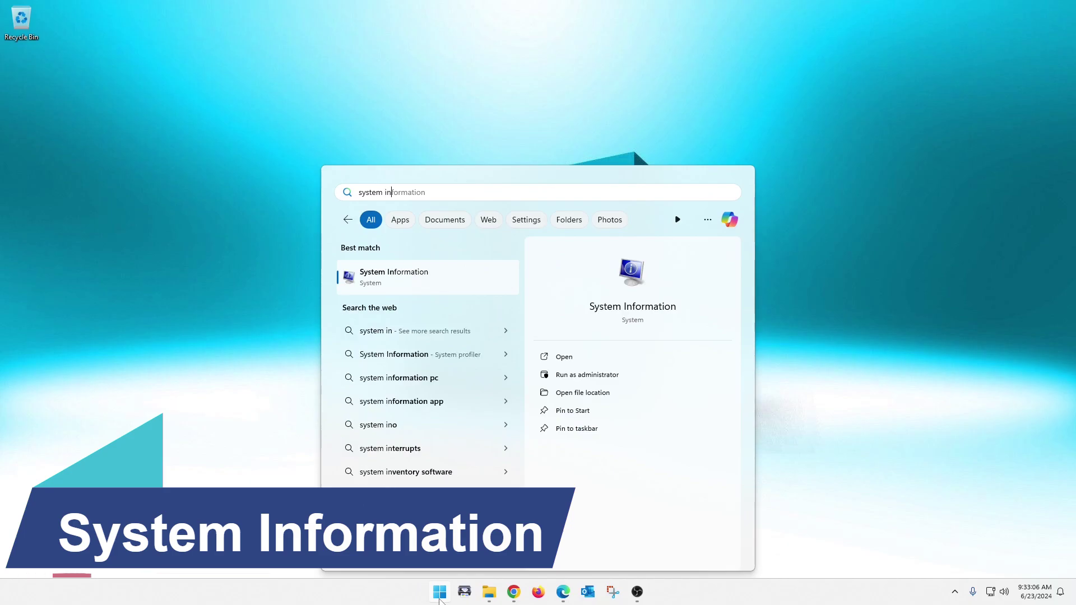
{"action": "key", "text": "Return"}
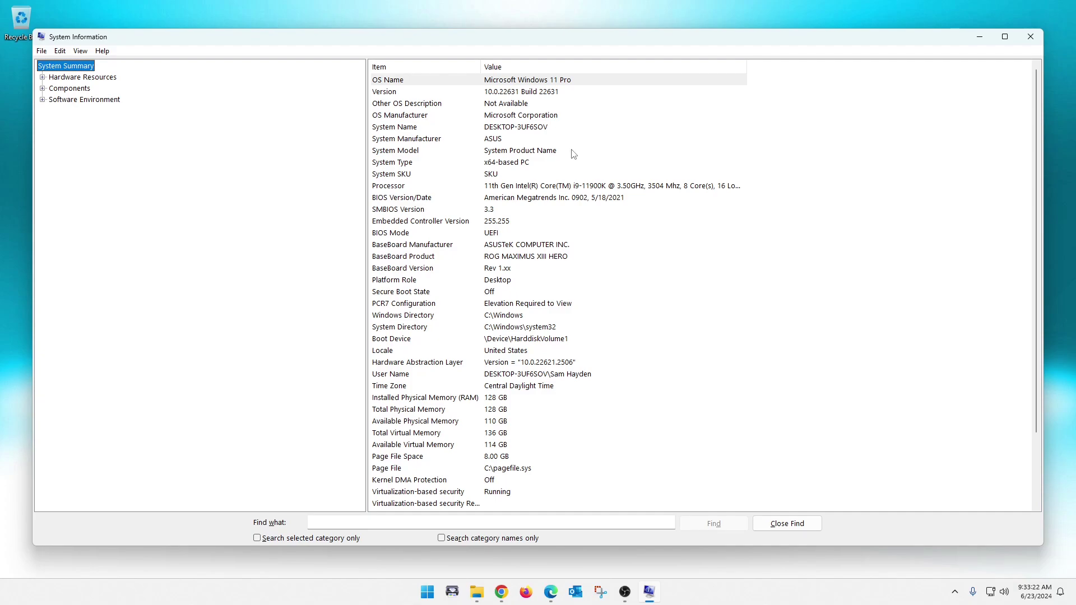
{"action": "left_click", "coordinate": [84, 78]}
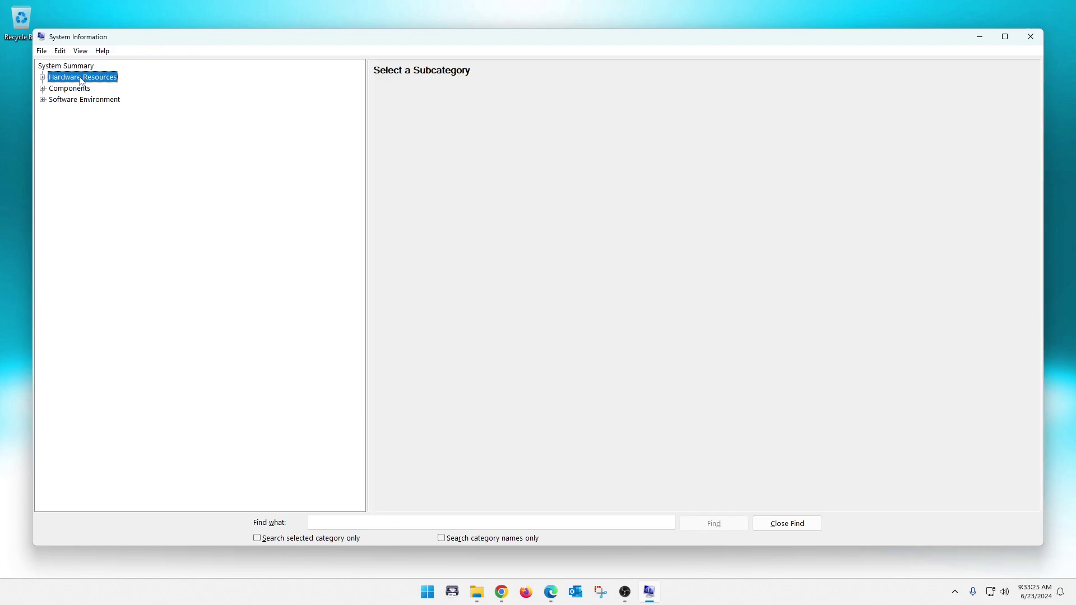
Browse Conflicts/Sharing, Forced Hardware, I/O, IRQs and Memory, collapse Hardware Resources, then expand Components.
{"action": "left_click", "coordinate": [42, 78]}
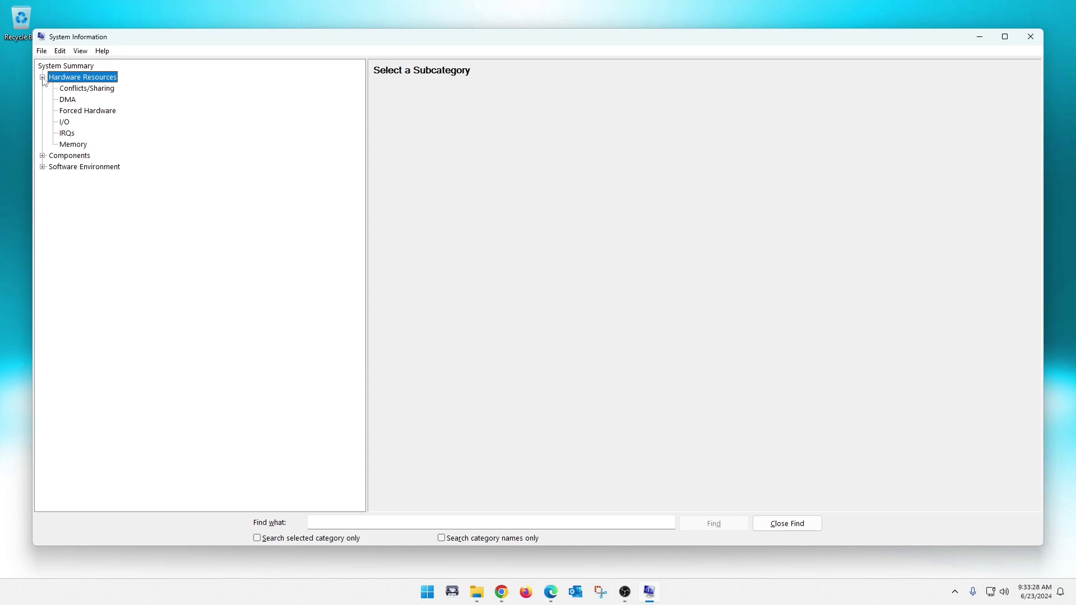
{"action": "left_click", "coordinate": [86, 89]}
{"action": "left_click", "coordinate": [89, 110]}
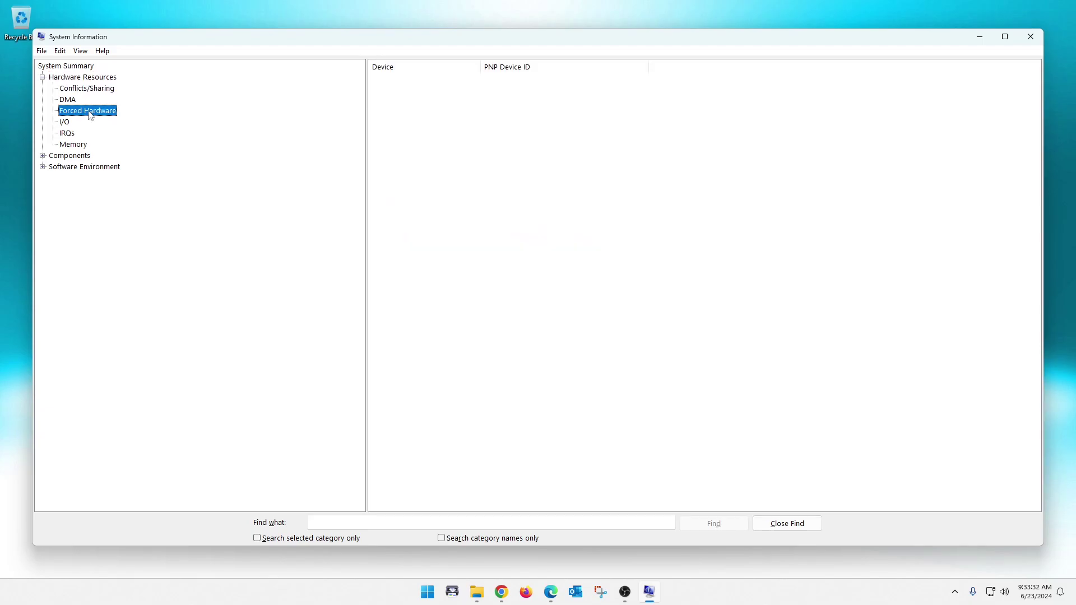
{"action": "left_click", "coordinate": [65, 123]}
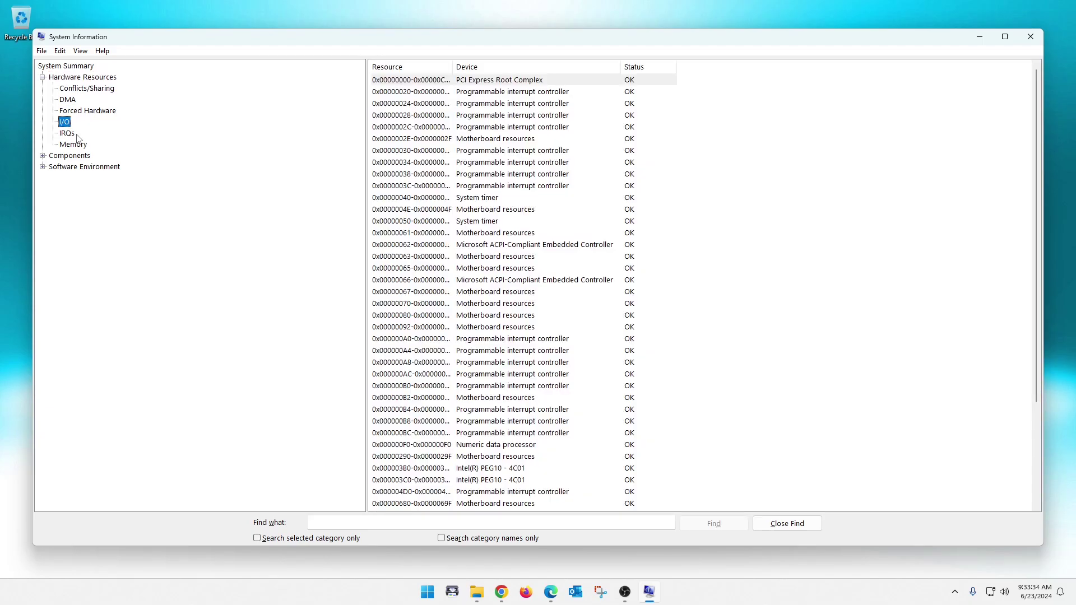
{"action": "left_click", "coordinate": [66, 135]}
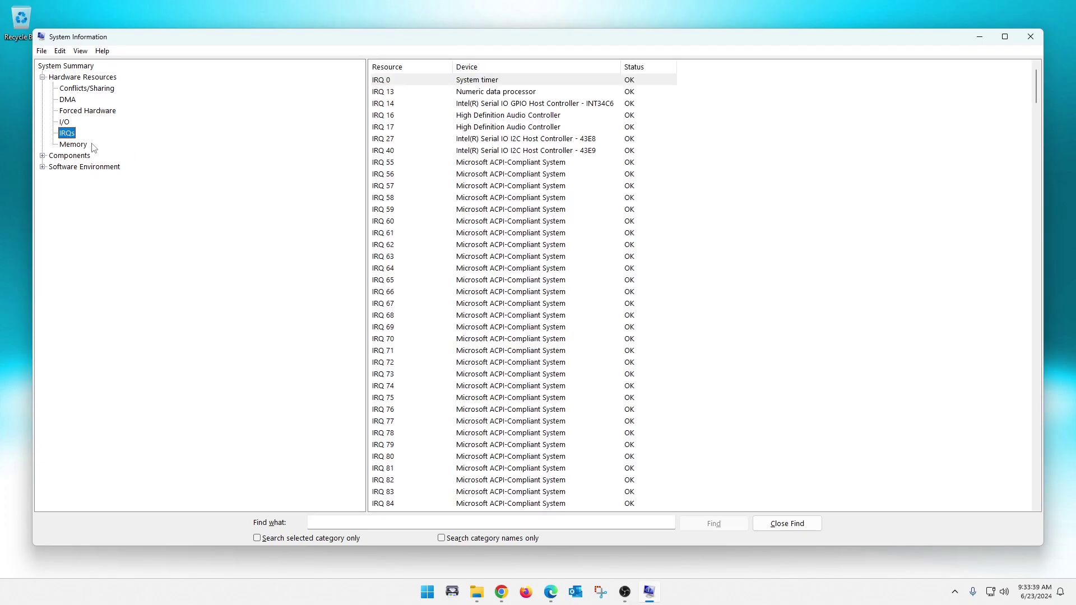
{"action": "left_click", "coordinate": [73, 146]}
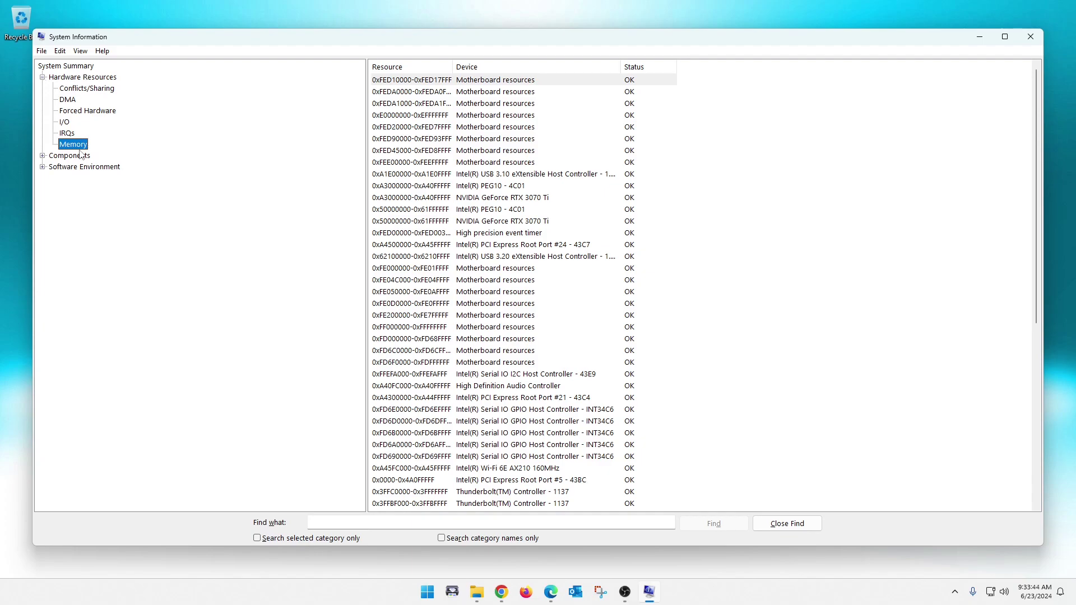
{"action": "left_click", "coordinate": [43, 78]}
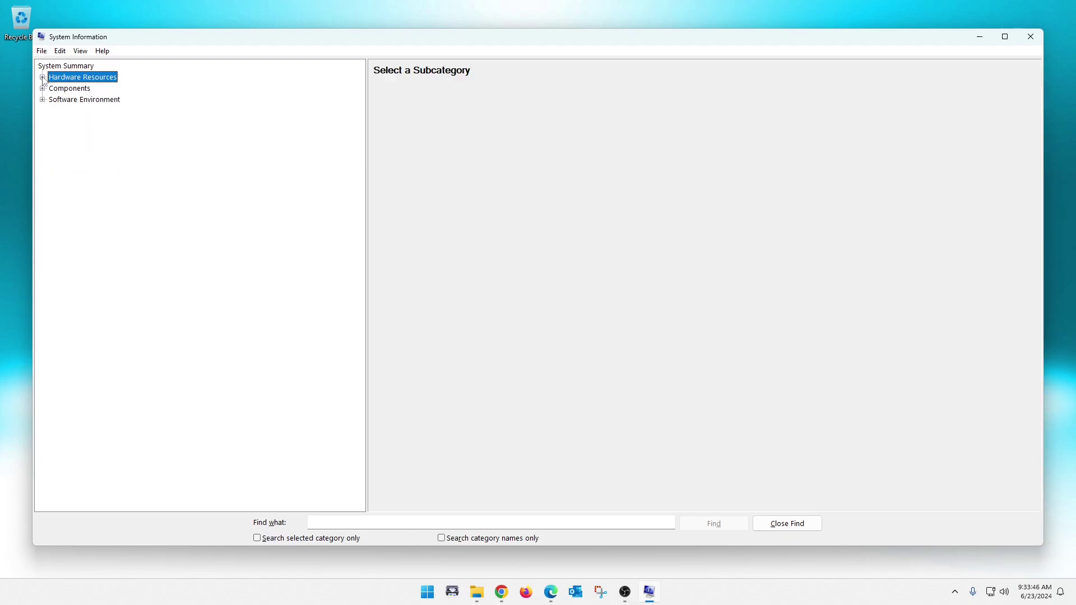
{"action": "left_click", "coordinate": [43, 88]}
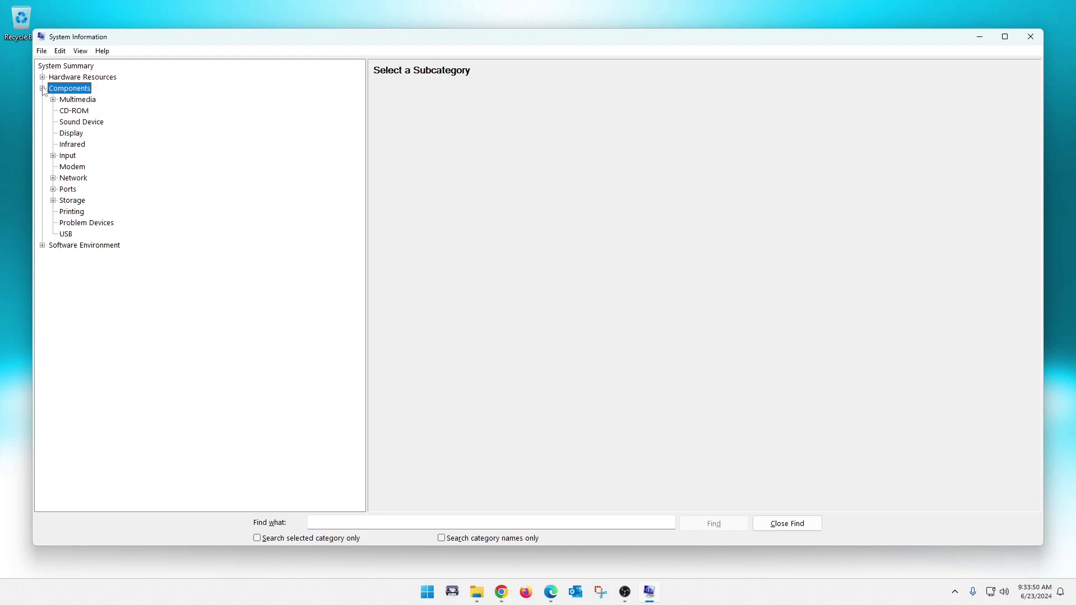
Browse audio and video codecs, CD-ROM and Sound Device, ending on the RTX 3070 Ti Display details.
{"action": "left_click", "coordinate": [53, 100]}
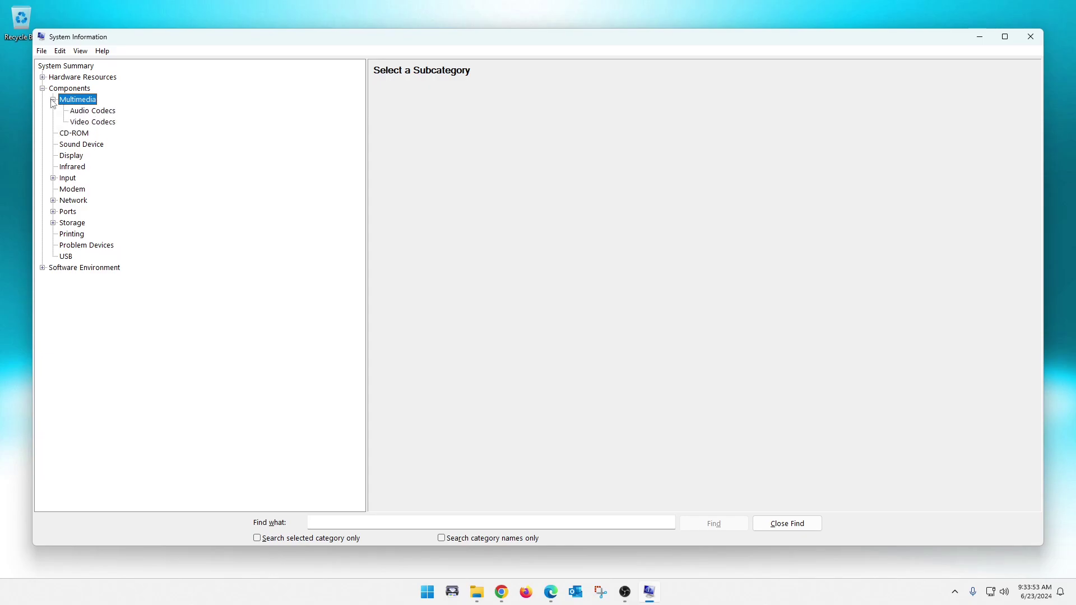
{"action": "left_click", "coordinate": [93, 112]}
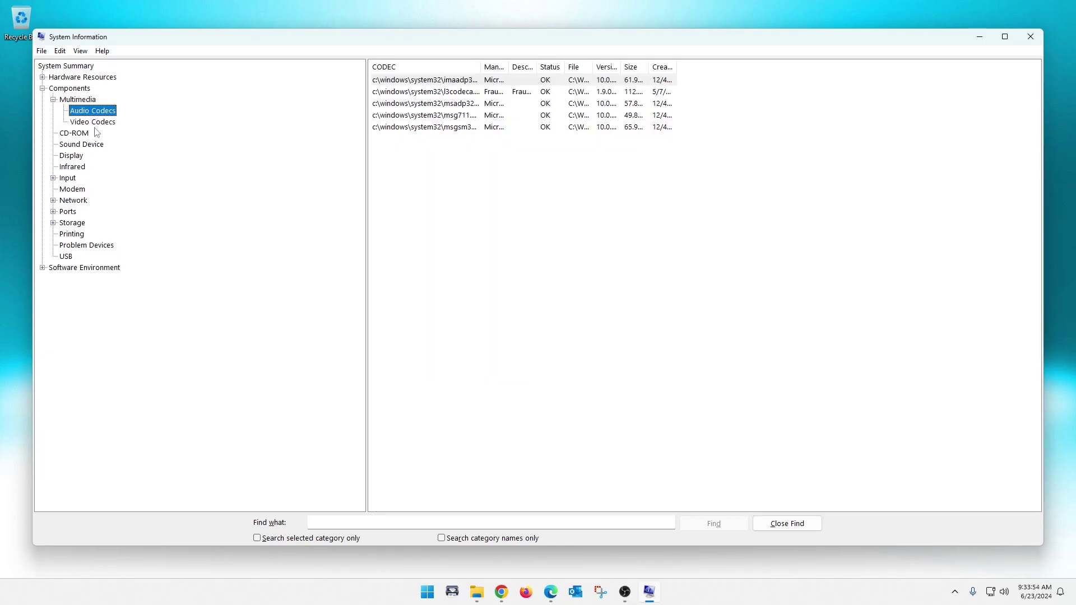
{"action": "left_click", "coordinate": [91, 123]}
{"action": "left_click", "coordinate": [53, 100]}
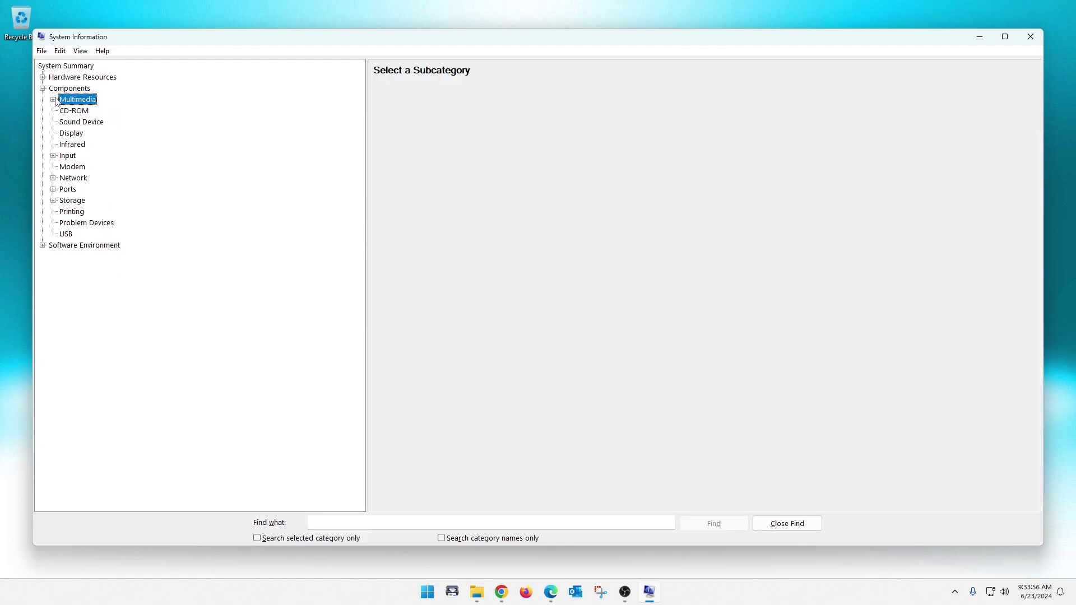
{"action": "left_click", "coordinate": [78, 111]}
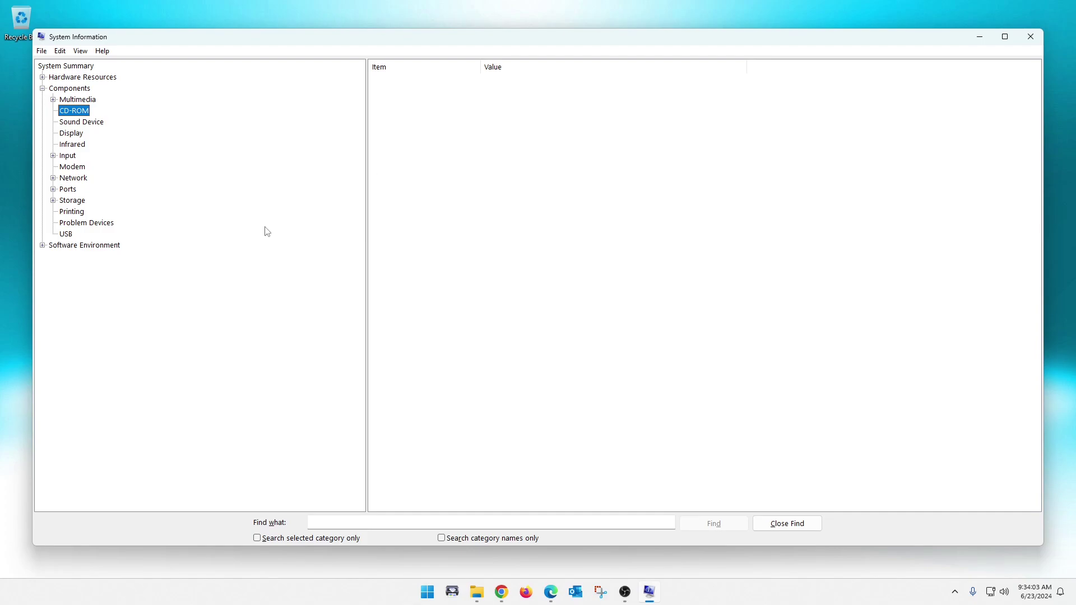
{"action": "left_click", "coordinate": [86, 123]}
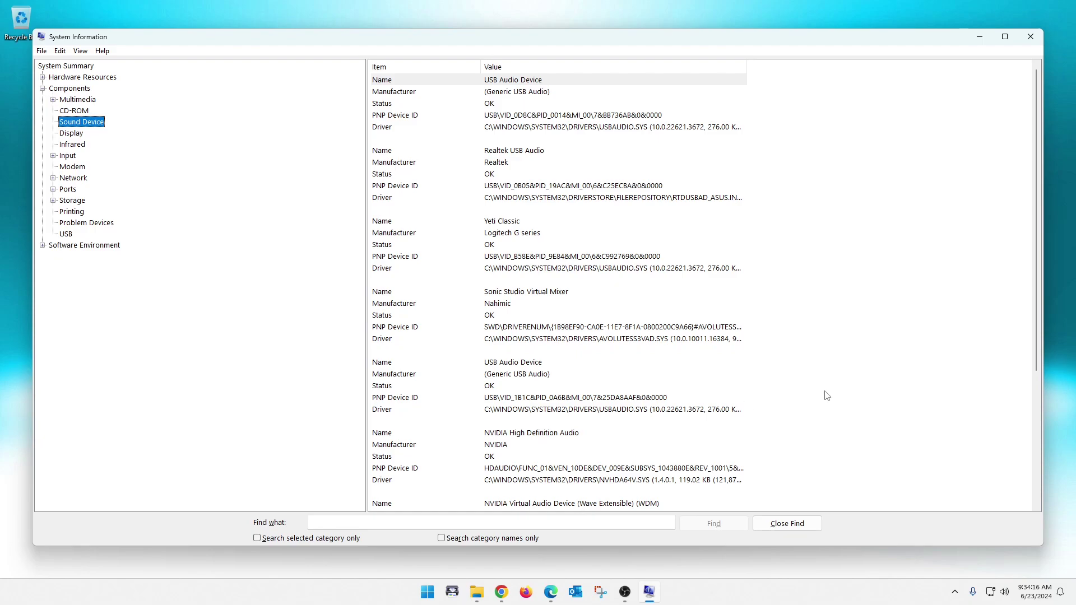
{"action": "left_click", "coordinate": [73, 134]}
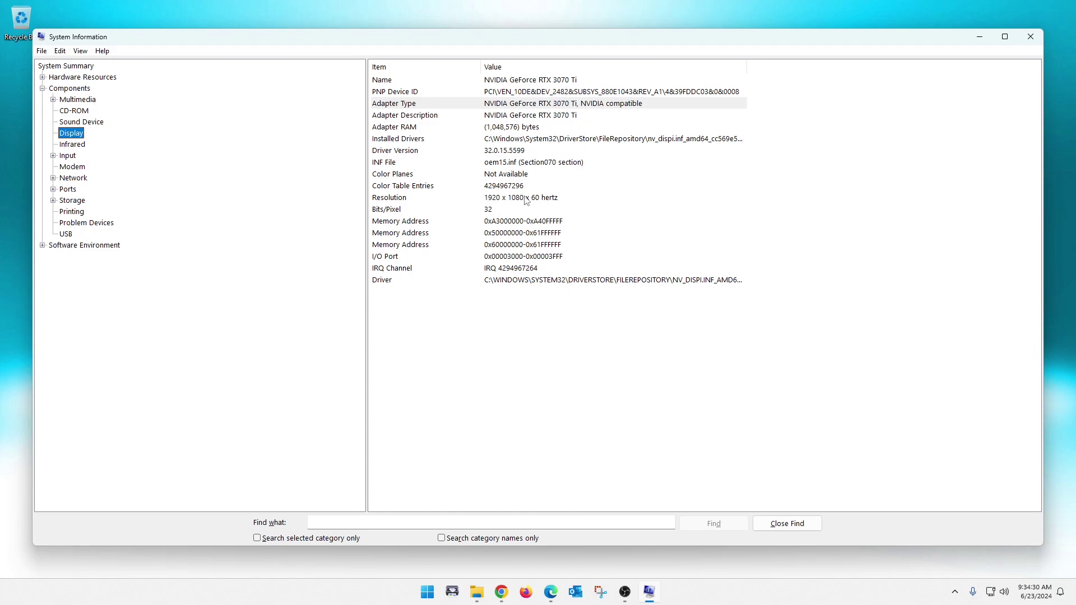
View Infrared, Keyboard, Pointing Device and Modem information, then expand the Network category.
{"action": "left_click", "coordinate": [71, 147]}
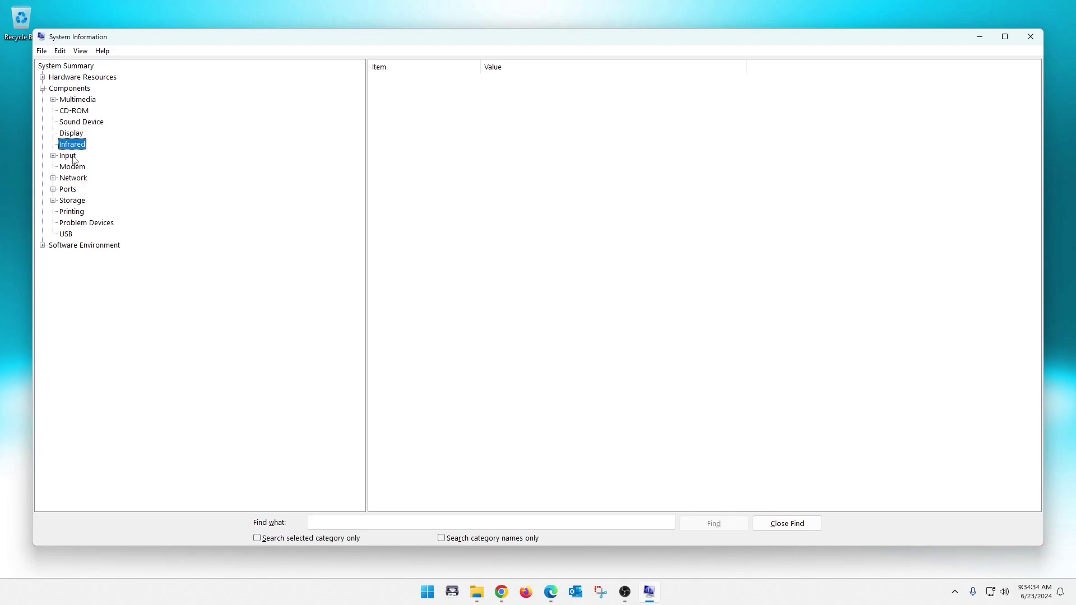
{"action": "left_click", "coordinate": [68, 157]}
{"action": "left_click", "coordinate": [53, 156]}
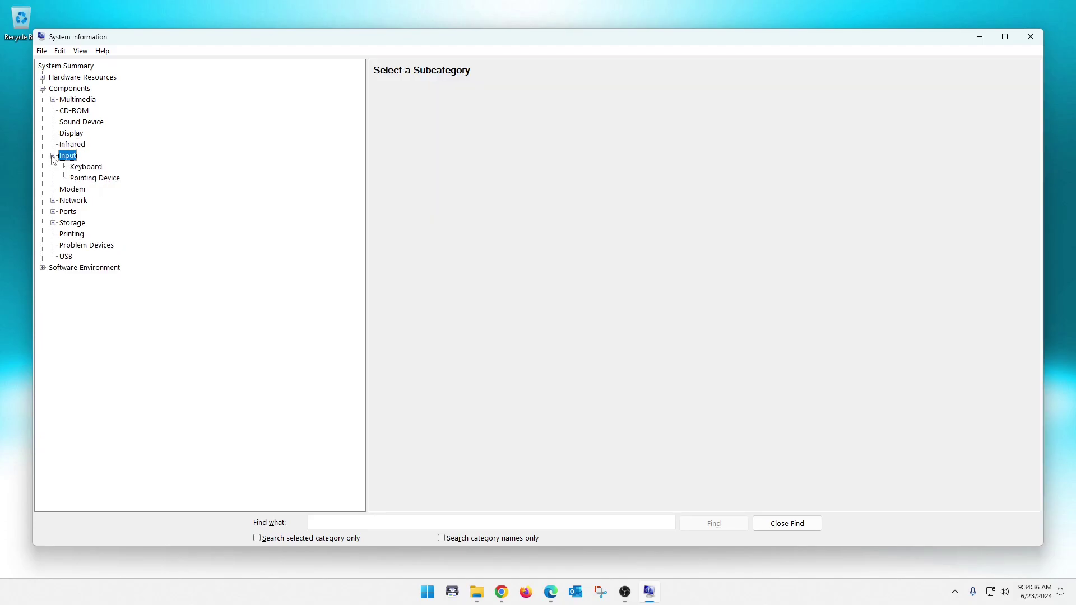
{"action": "left_click", "coordinate": [90, 168]}
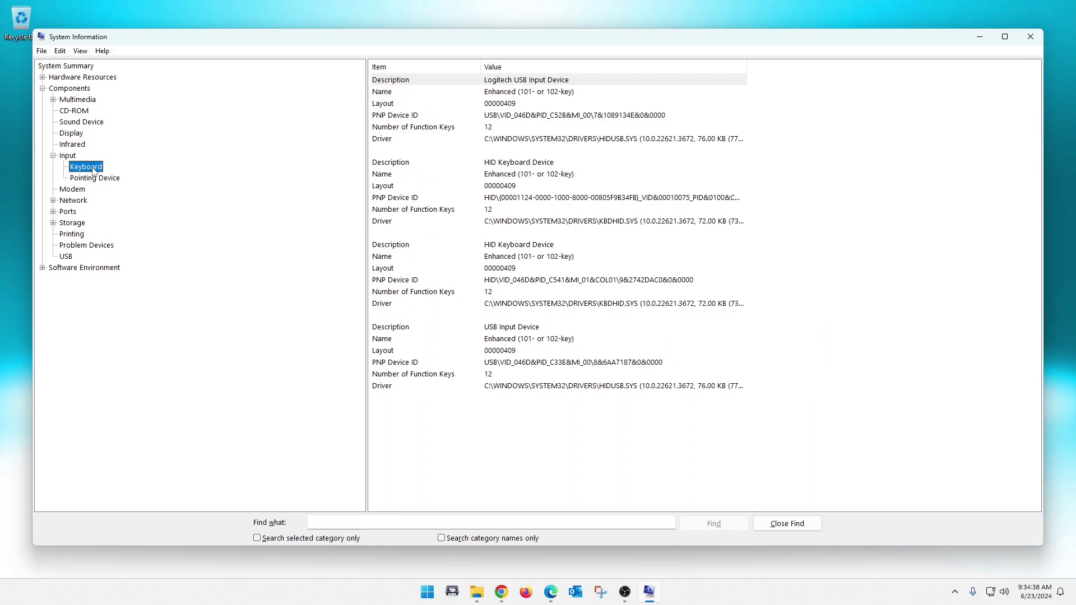
{"action": "left_click", "coordinate": [95, 178]}
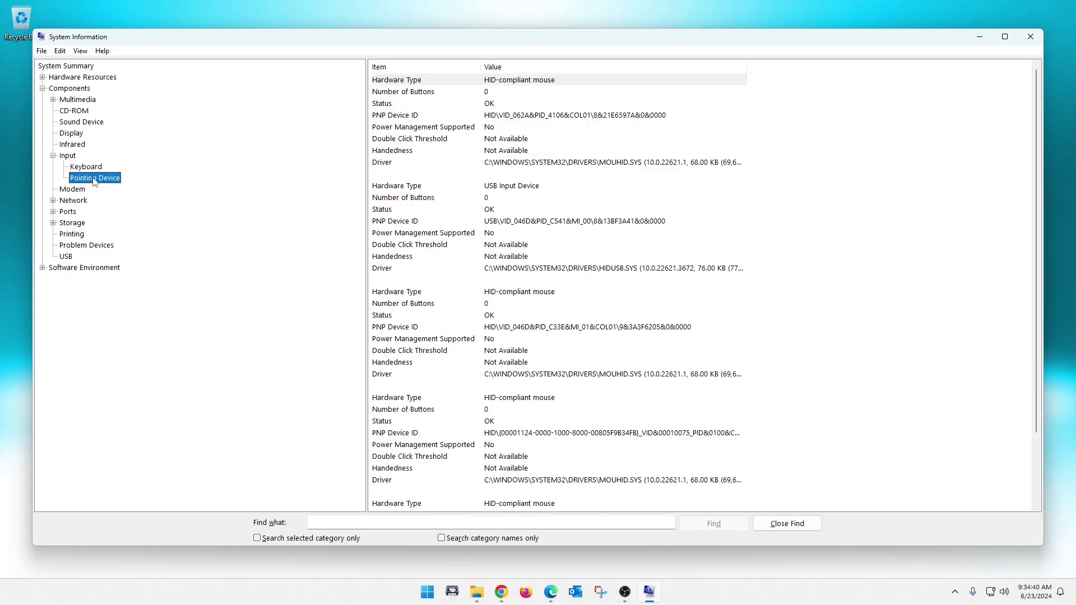
{"action": "left_click", "coordinate": [53, 156]}
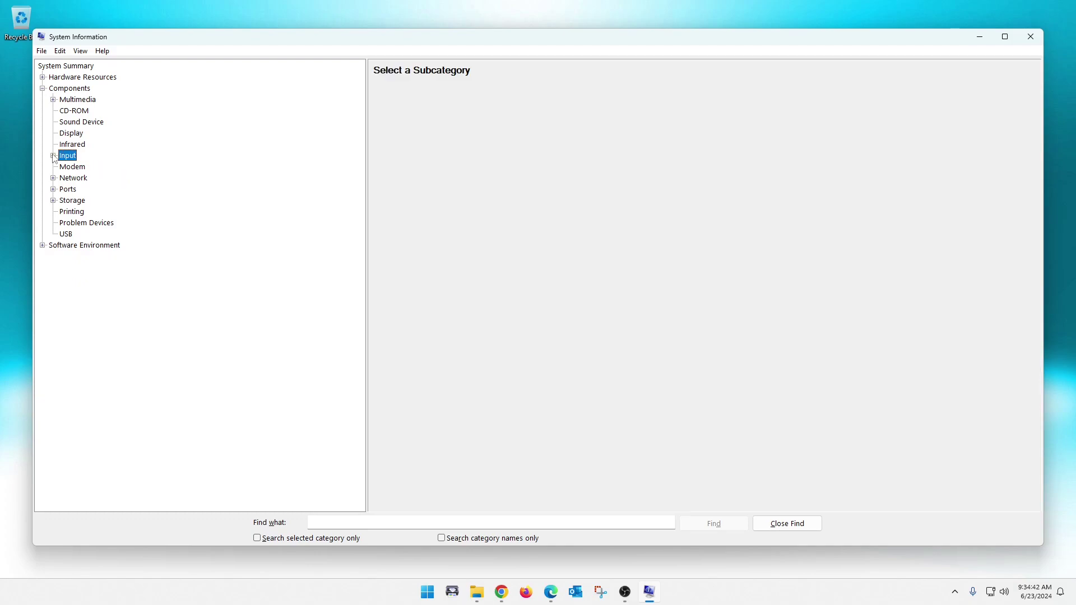
{"action": "left_click", "coordinate": [78, 167]}
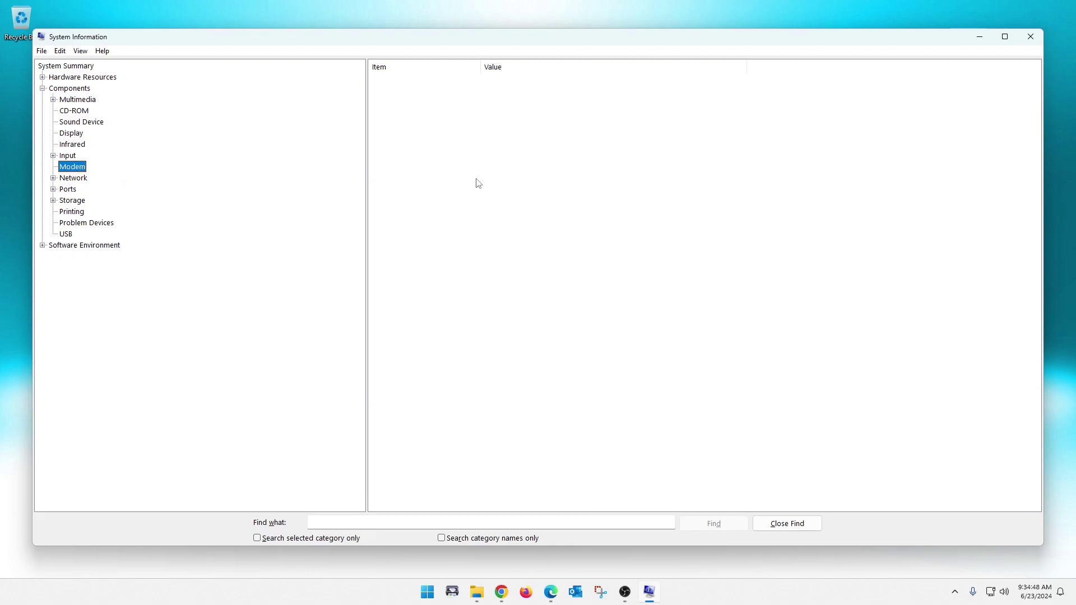
{"action": "left_click", "coordinate": [53, 177]}
Review the Network Adapter, Protocol and WinSock details, then collapse Network.
{"action": "left_click", "coordinate": [85, 190]}
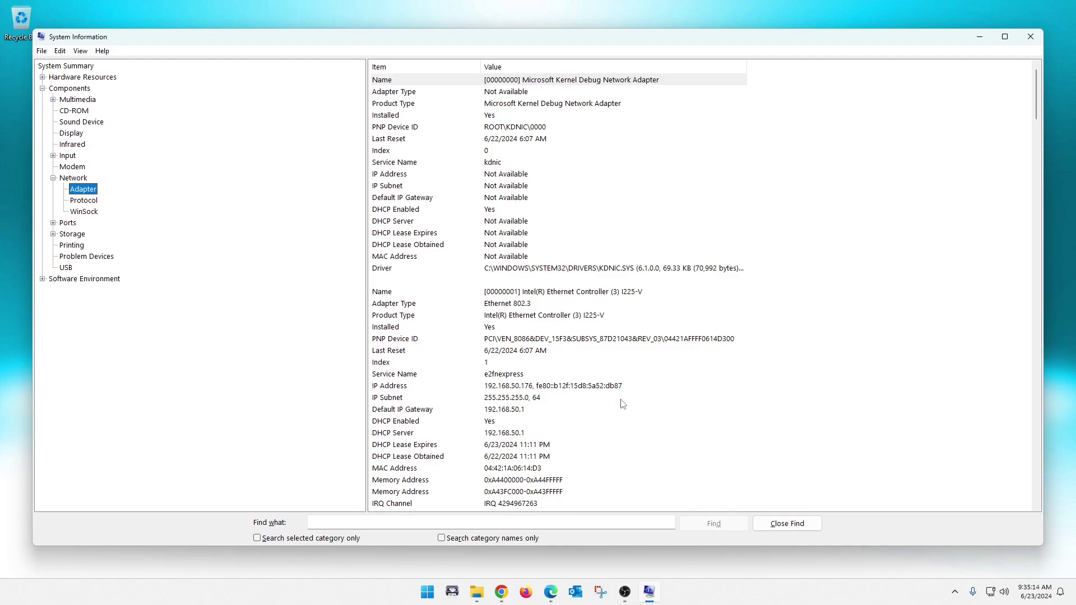
{"action": "scroll", "coordinate": [922, 328], "scroll_direction": "down", "scroll_amount": 8}
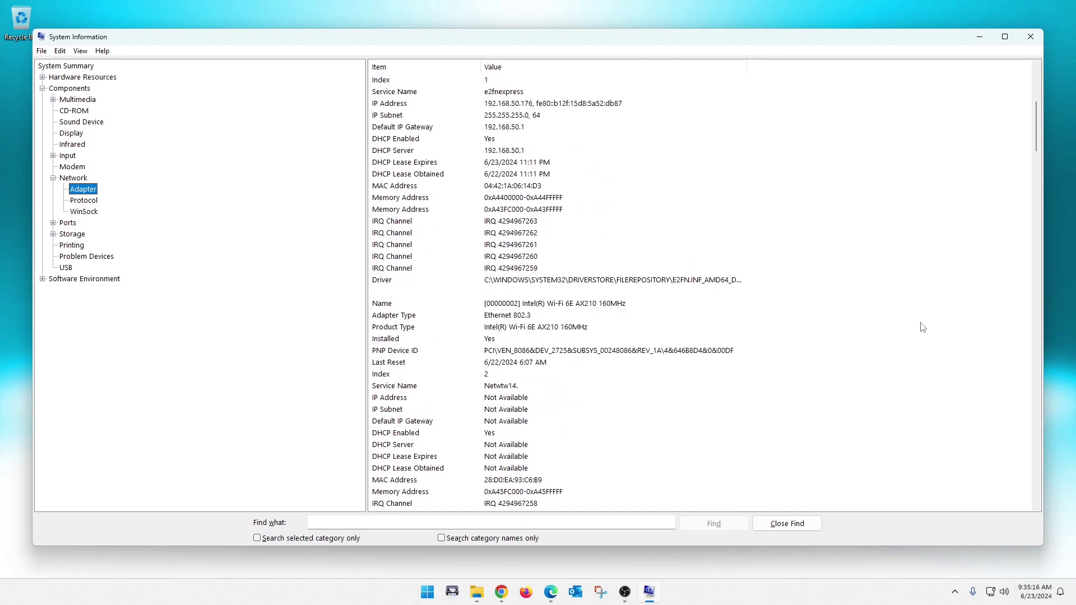
{"action": "scroll", "coordinate": [923, 328], "scroll_direction": "down", "scroll_amount": 8}
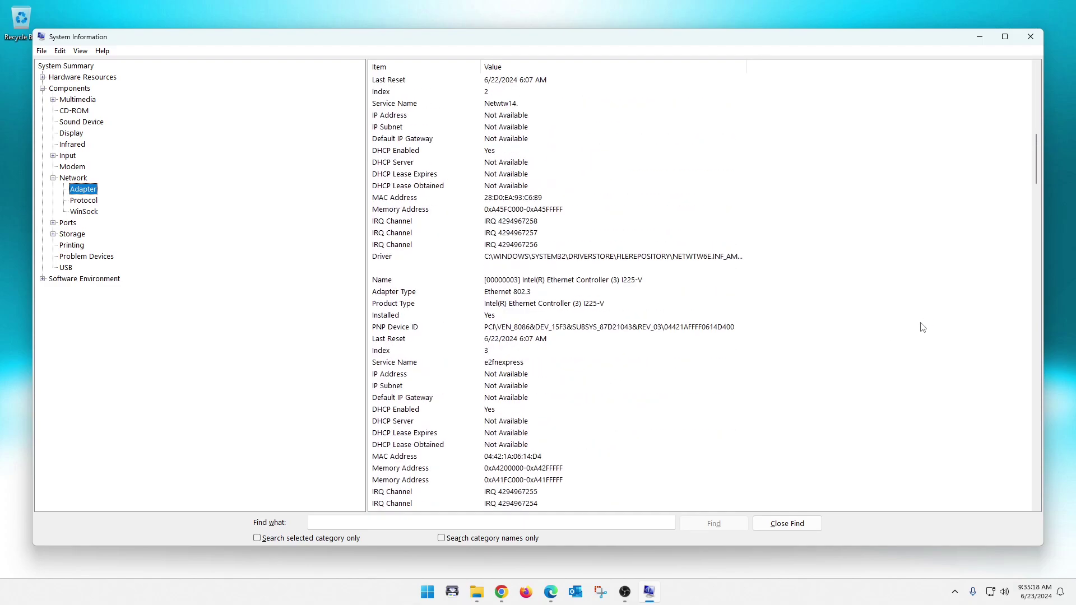
{"action": "scroll", "coordinate": [922, 327], "scroll_direction": "up", "scroll_amount": 16}
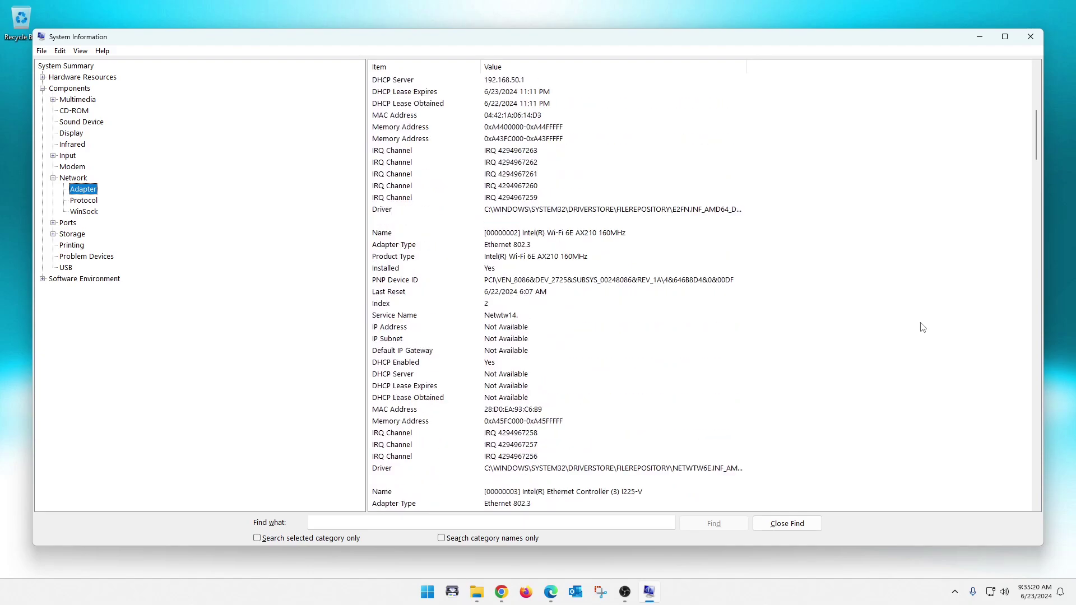
{"action": "left_click", "coordinate": [92, 202]}
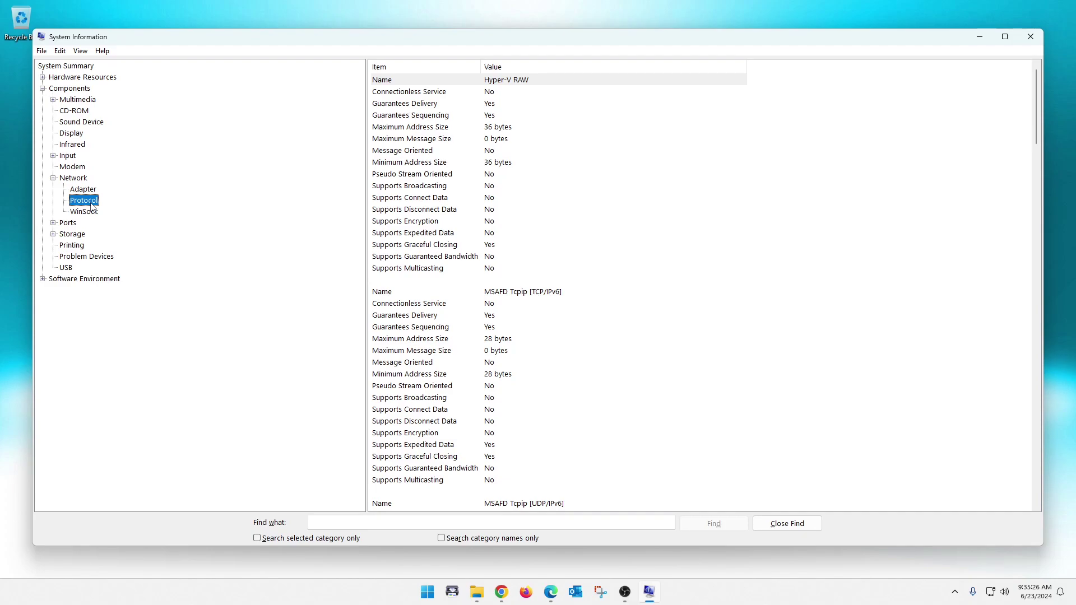
{"action": "left_click", "coordinate": [92, 214]}
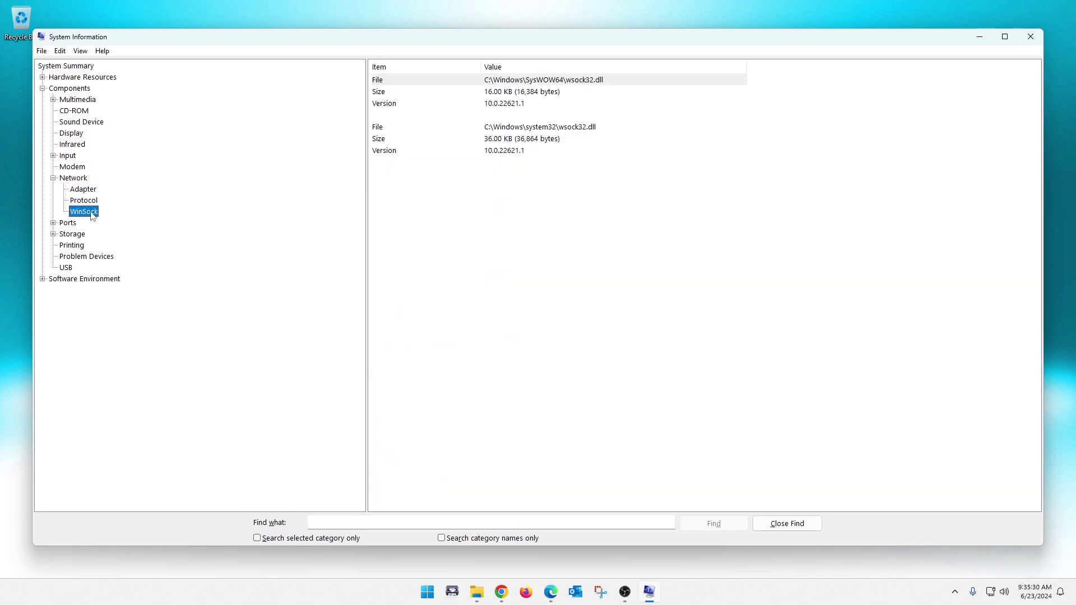
{"action": "left_click", "coordinate": [54, 178]}
Expand Ports to view Serial port information, collapse it, and select Storage.
{"action": "left_click", "coordinate": [49, 190]}
{"action": "left_click", "coordinate": [53, 190]}
{"action": "left_click", "coordinate": [77, 202]}
{"action": "left_click", "coordinate": [53, 190]}
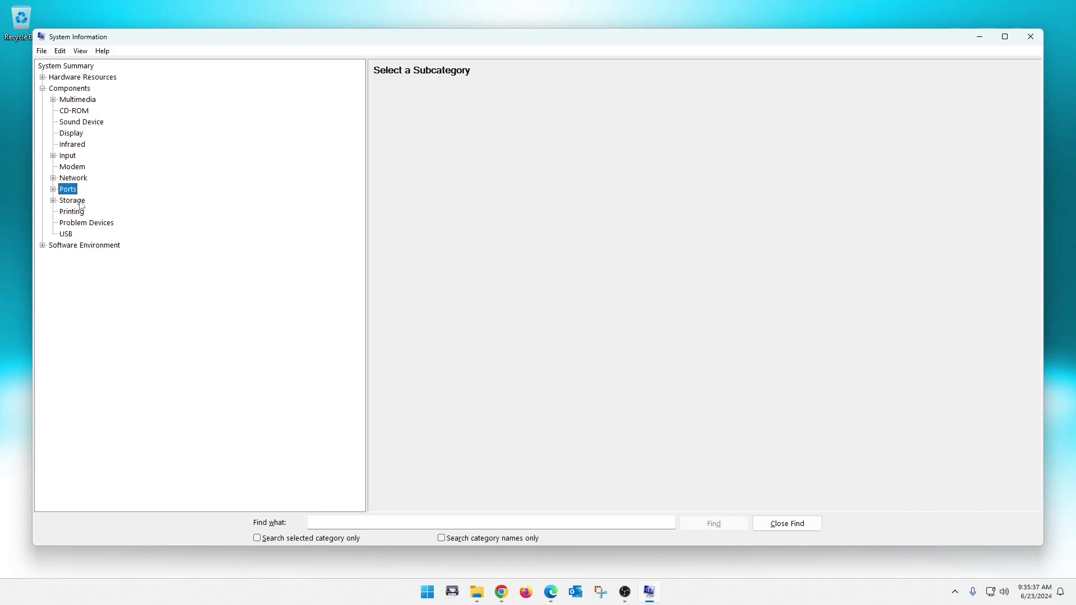
{"action": "left_click", "coordinate": [76, 202]}
Check the Storage Drives, Disks, SCSI and IDE details, then collapse Storage.
{"action": "left_click", "coordinate": [53, 201]}
{"action": "left_click", "coordinate": [80, 212]}
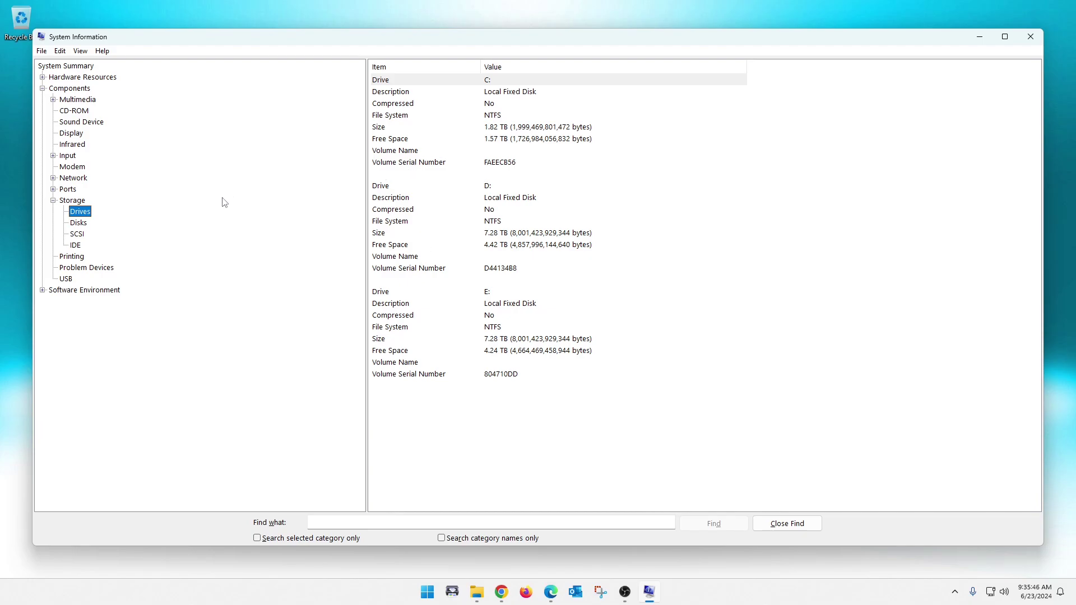
{"action": "left_click", "coordinate": [78, 223]}
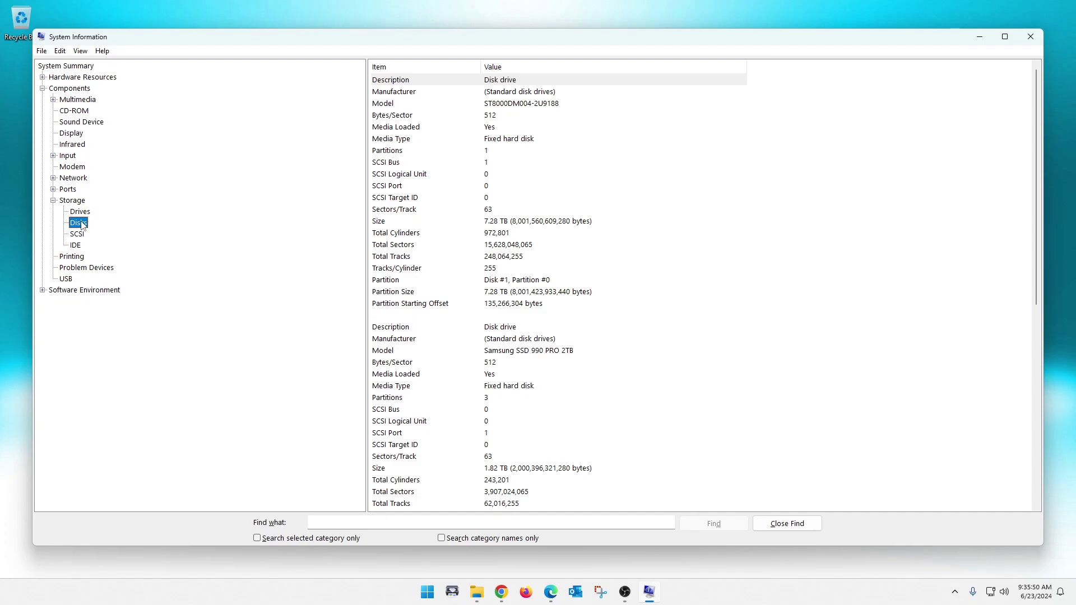
{"action": "left_click", "coordinate": [80, 234]}
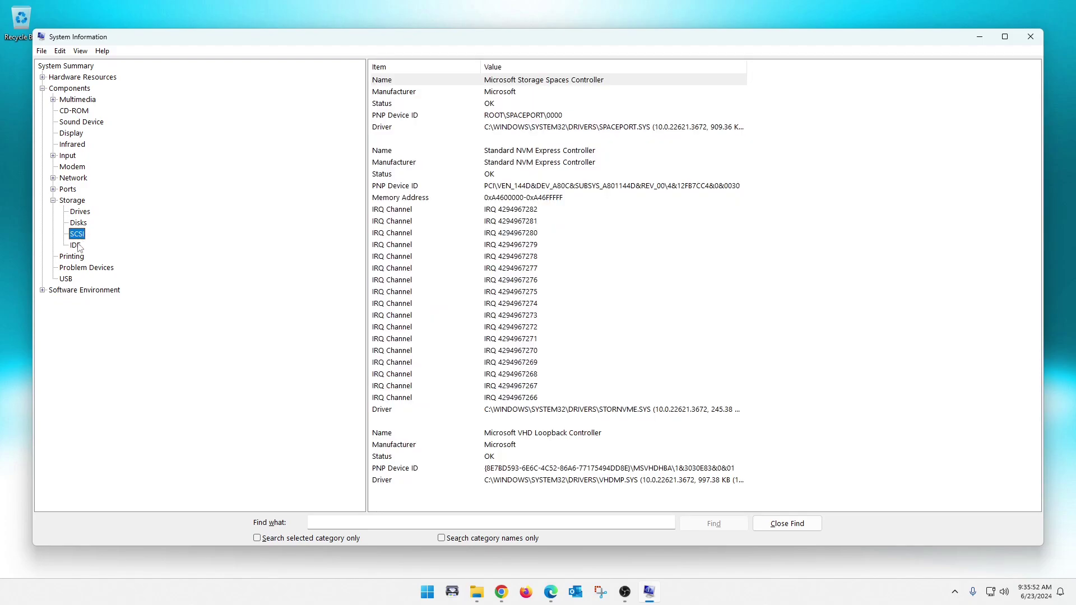
{"action": "left_click", "coordinate": [77, 247]}
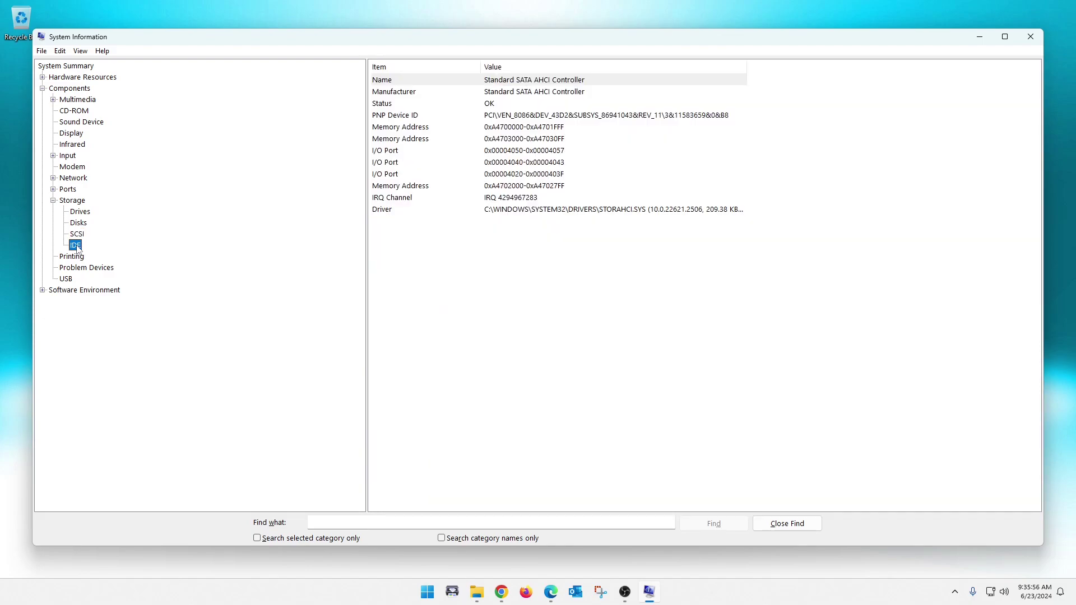
{"action": "left_click", "coordinate": [53, 201]}
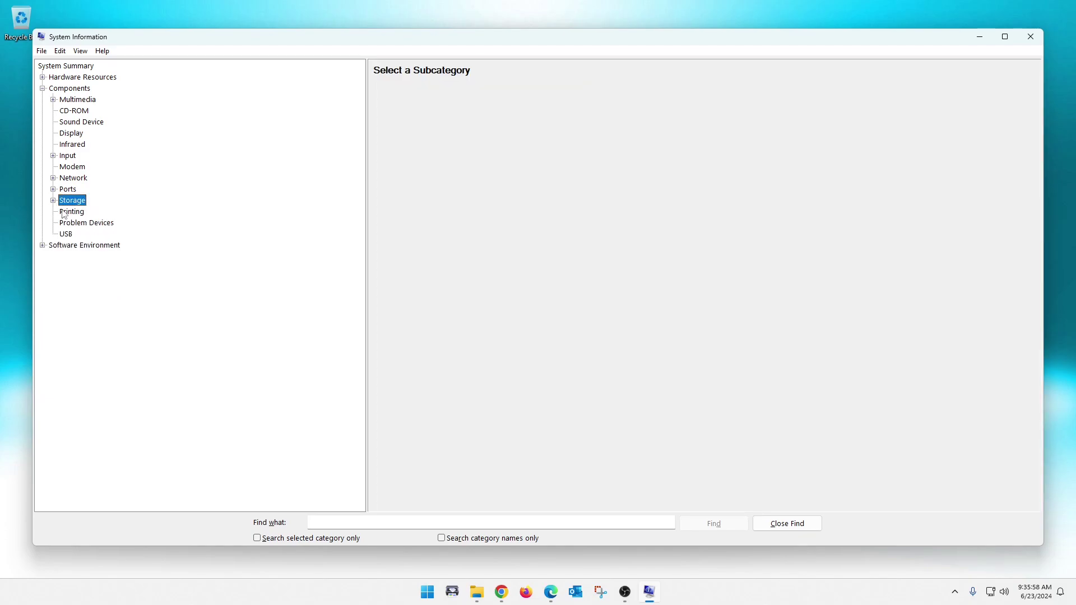
View Printing, Problem Devices with its Unknown USB Device, and USB controllers.
{"action": "left_click", "coordinate": [71, 213]}
{"action": "left_click", "coordinate": [74, 225]}
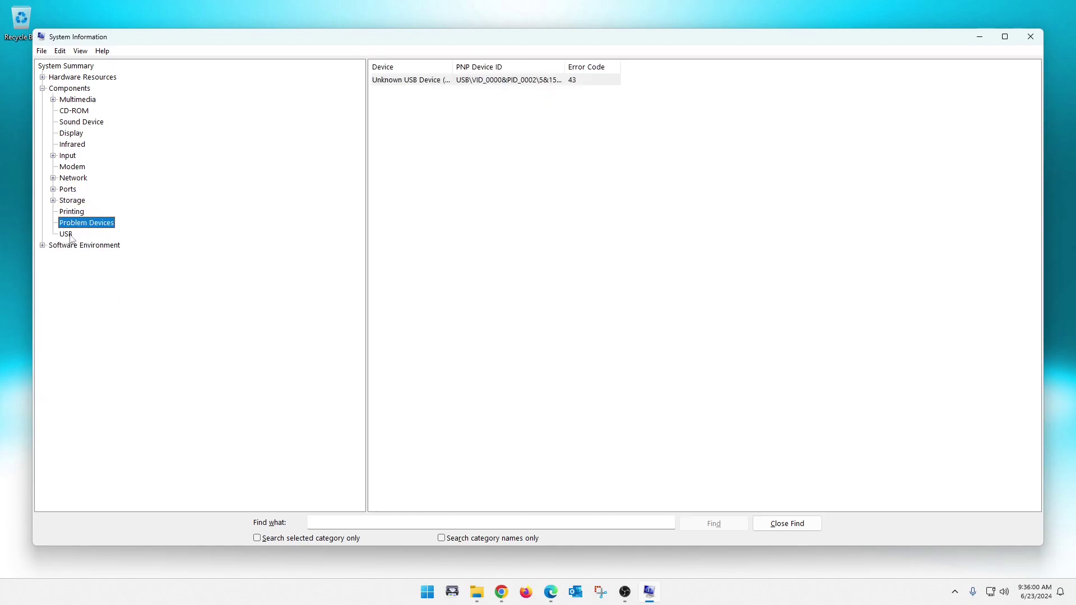
{"action": "left_click", "coordinate": [70, 235]}
Browse system drivers, services, print jobs and startup programs, then collapse Software Environment.
{"action": "left_click", "coordinate": [43, 246]}
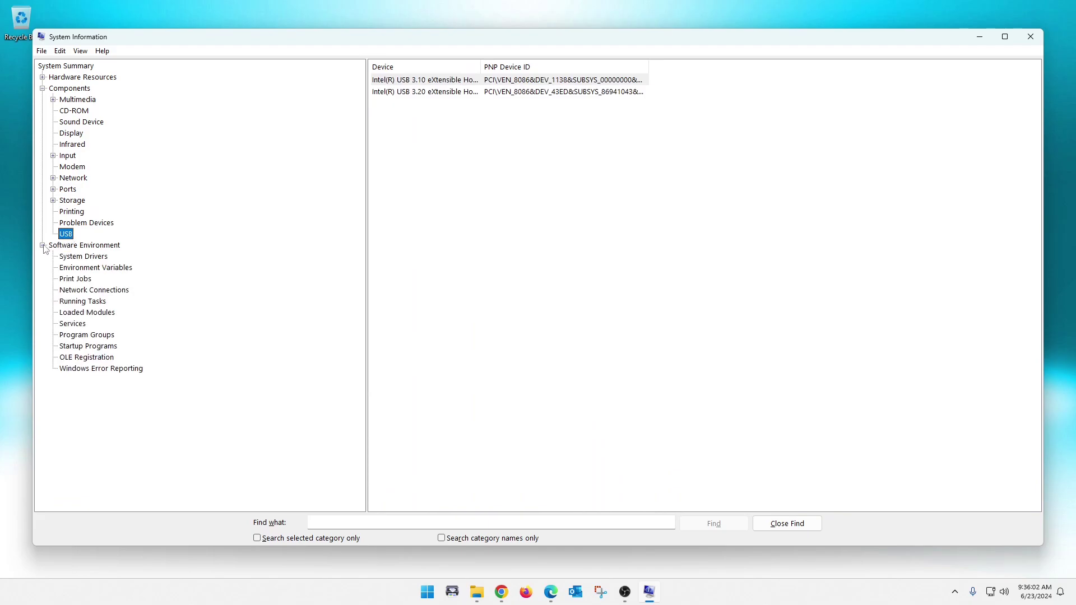
{"action": "left_click", "coordinate": [78, 259]}
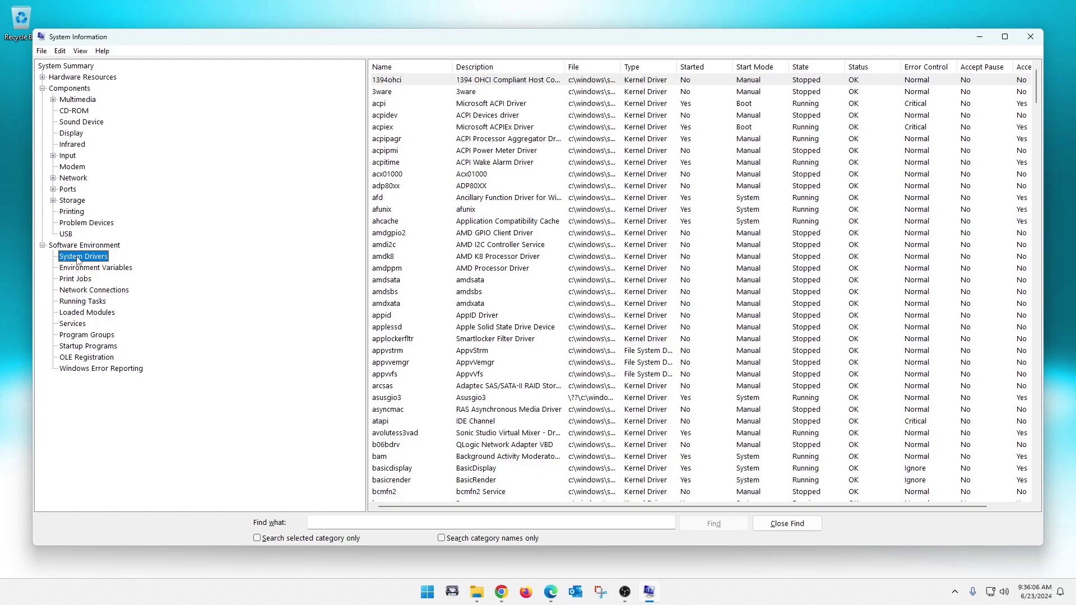
{"action": "left_click", "coordinate": [83, 324]}
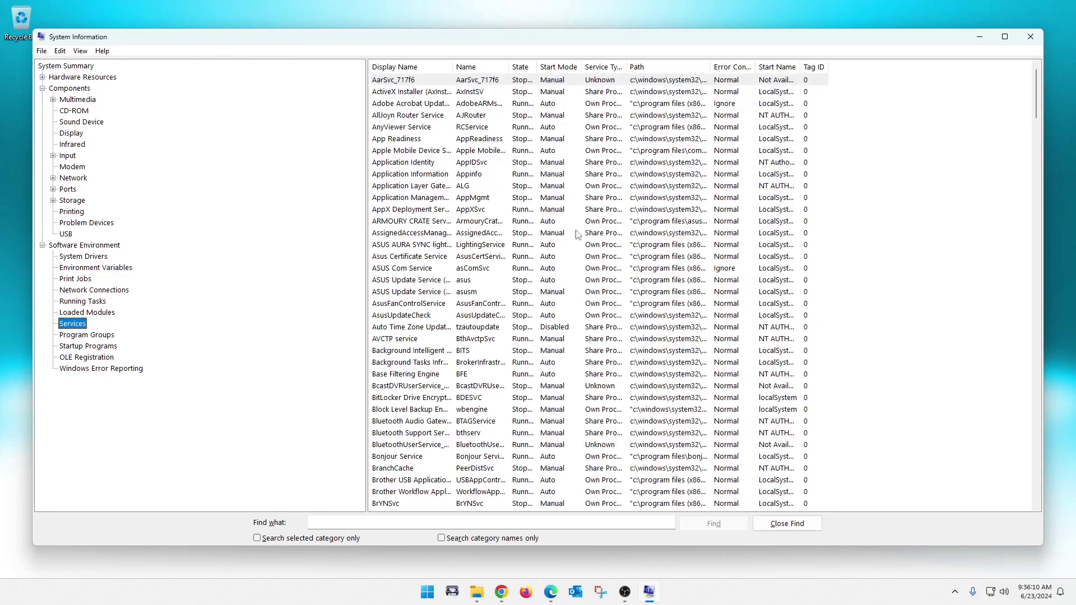
{"action": "scroll", "coordinate": [488, 308], "scroll_direction": "down", "scroll_amount": 20}
{"action": "scroll", "coordinate": [489, 308], "scroll_direction": "down", "scroll_amount": 7}
{"action": "left_click", "coordinate": [75, 279]}
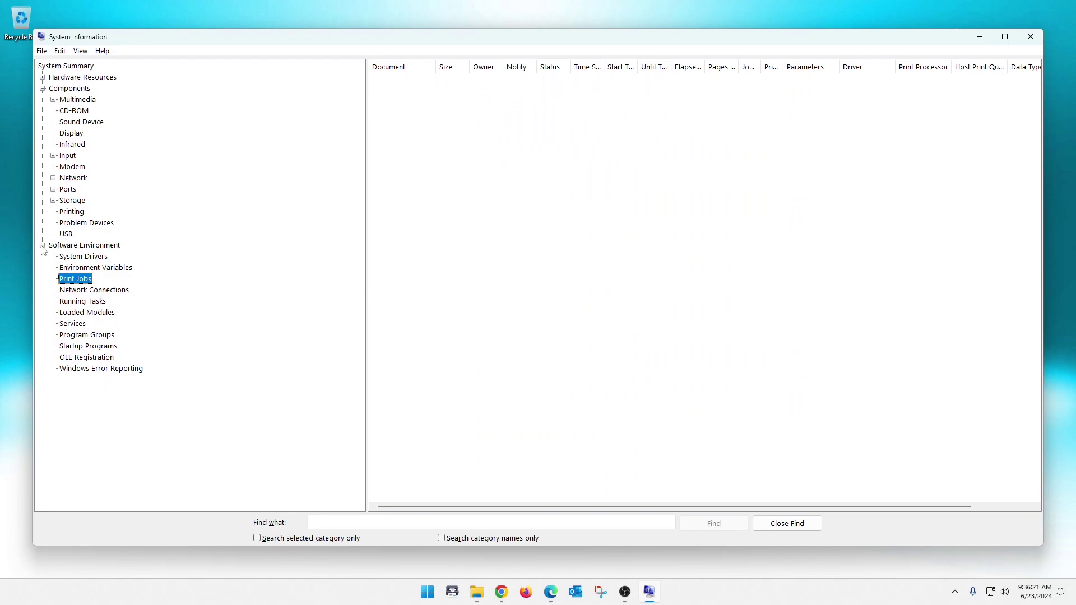
{"action": "left_click", "coordinate": [104, 347]}
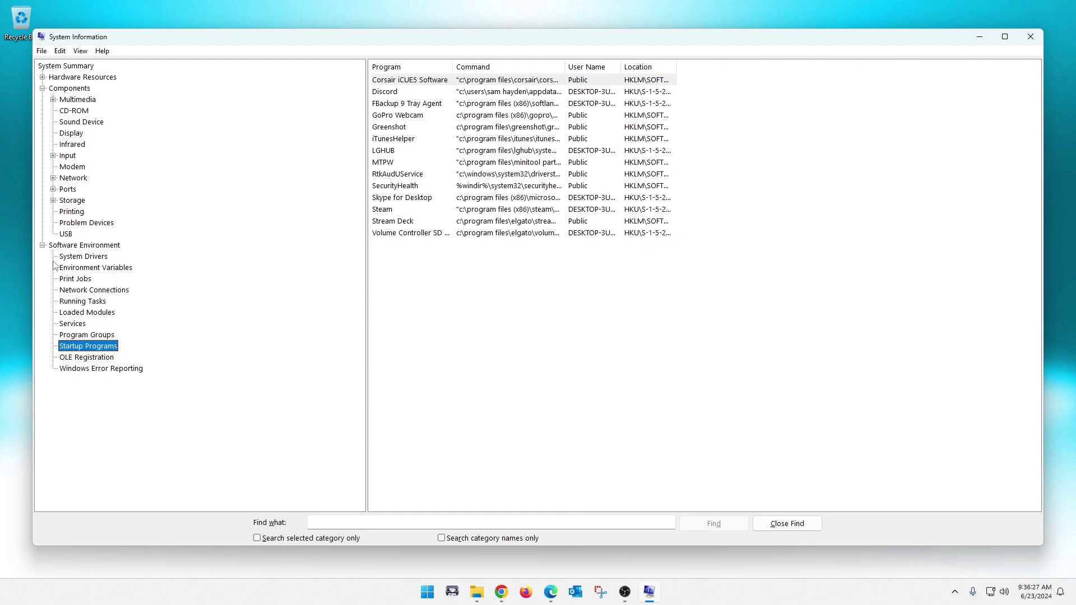
{"action": "left_click", "coordinate": [43, 246]}
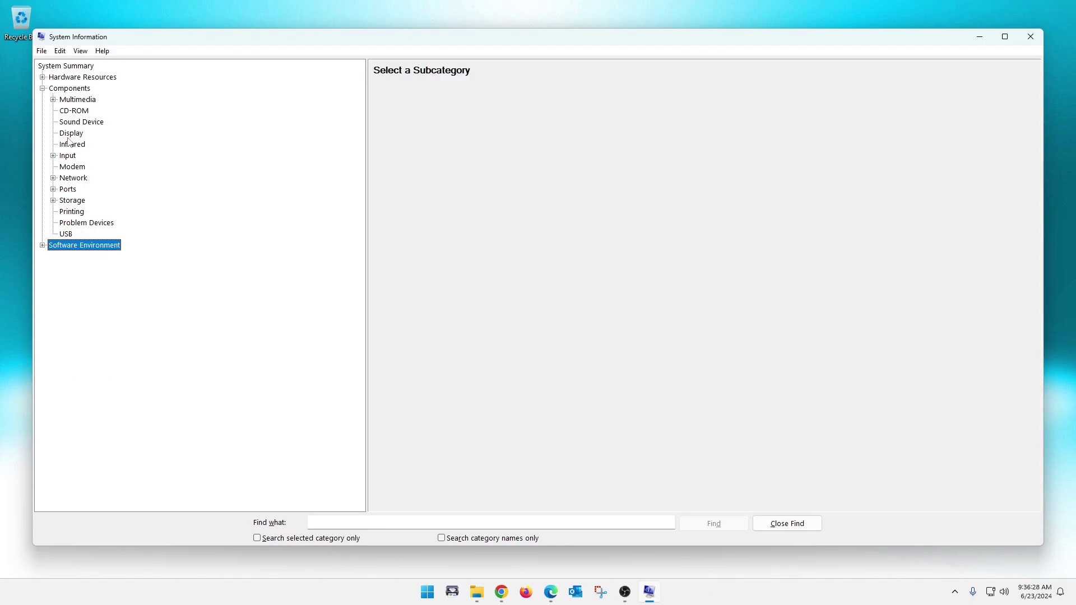
Collapse Components, select Hardware Resources, and close System Information.
{"action": "left_click", "coordinate": [43, 89]}
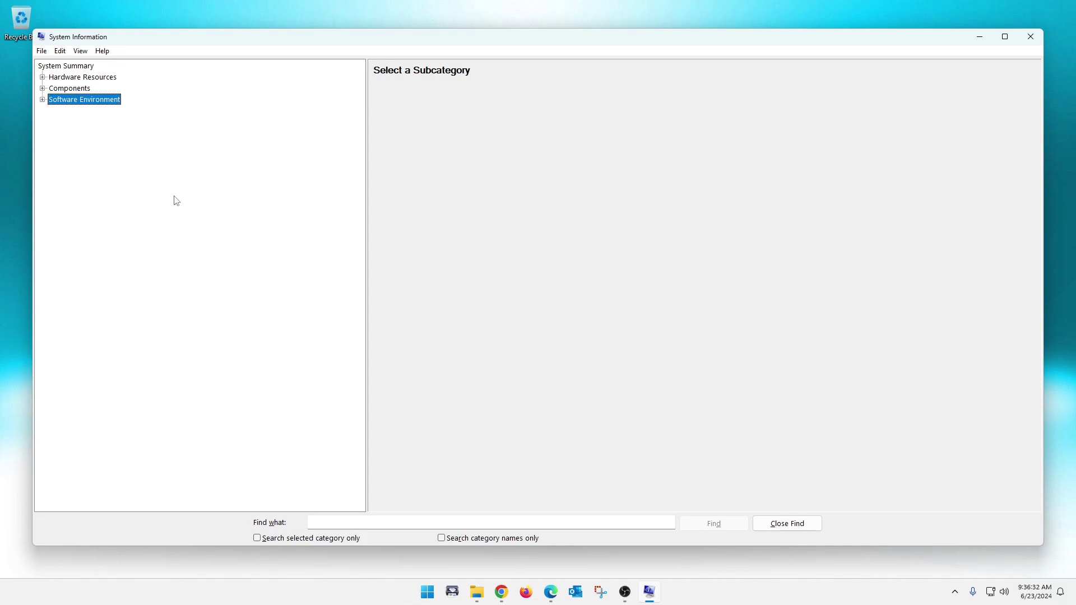
{"action": "left_click", "coordinate": [372, 521]}
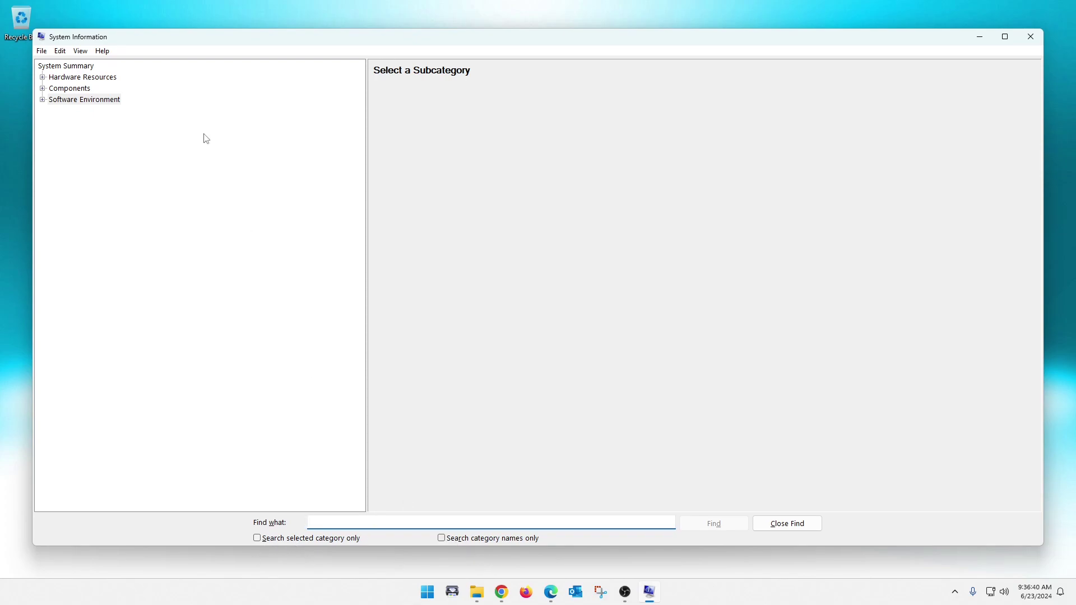
{"action": "left_click", "coordinate": [105, 79]}
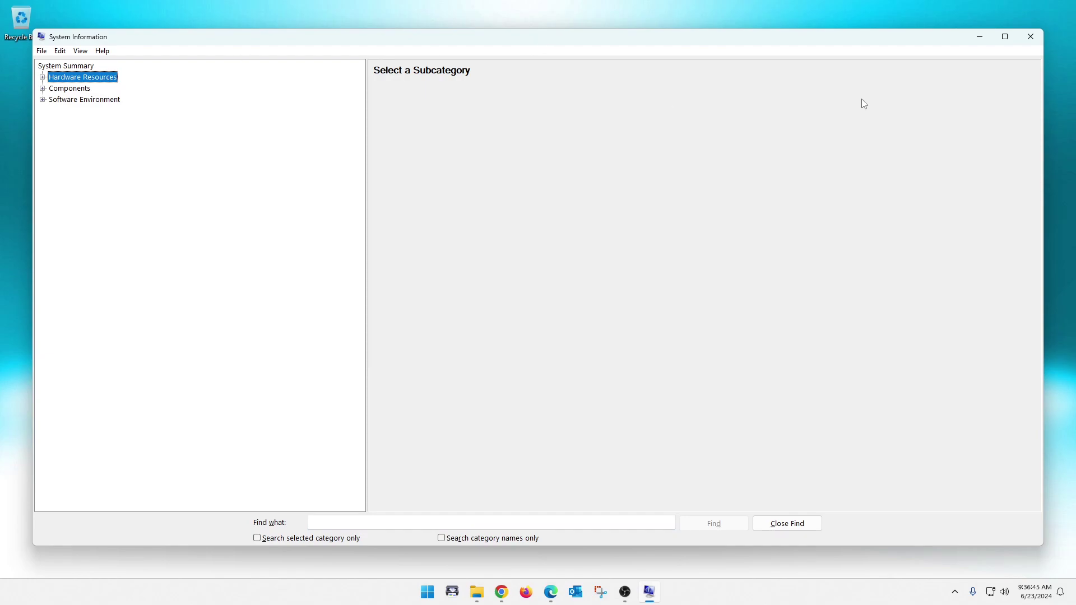
{"action": "left_click", "coordinate": [1031, 37]}
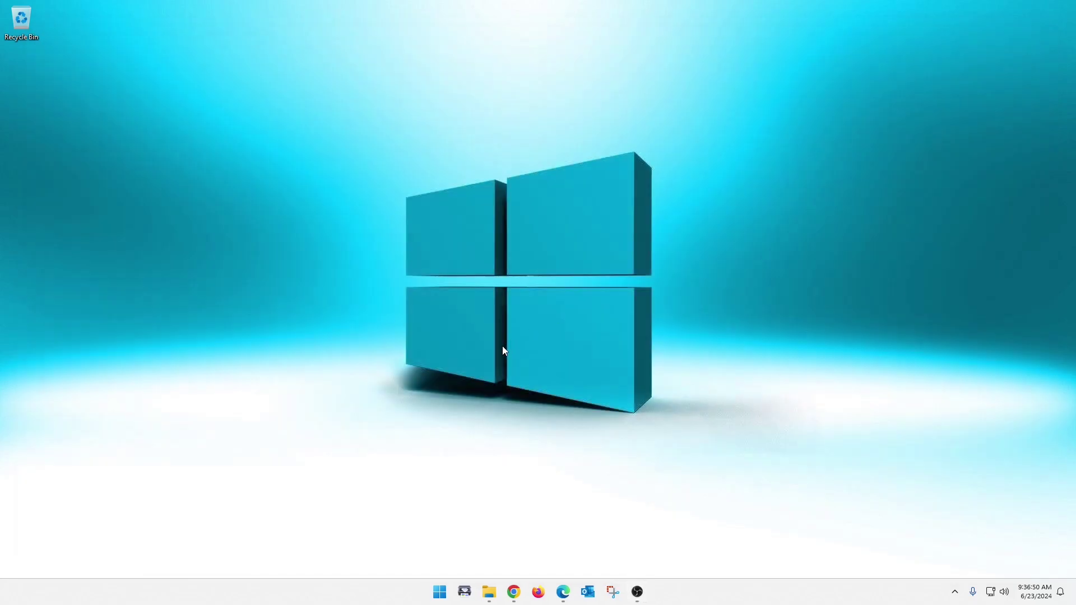
Search Start for 'cms' and launch Command Prompt as administrator.
{"action": "left_click", "coordinate": [439, 593]}
{"action": "left_click", "coordinate": [437, 596]}
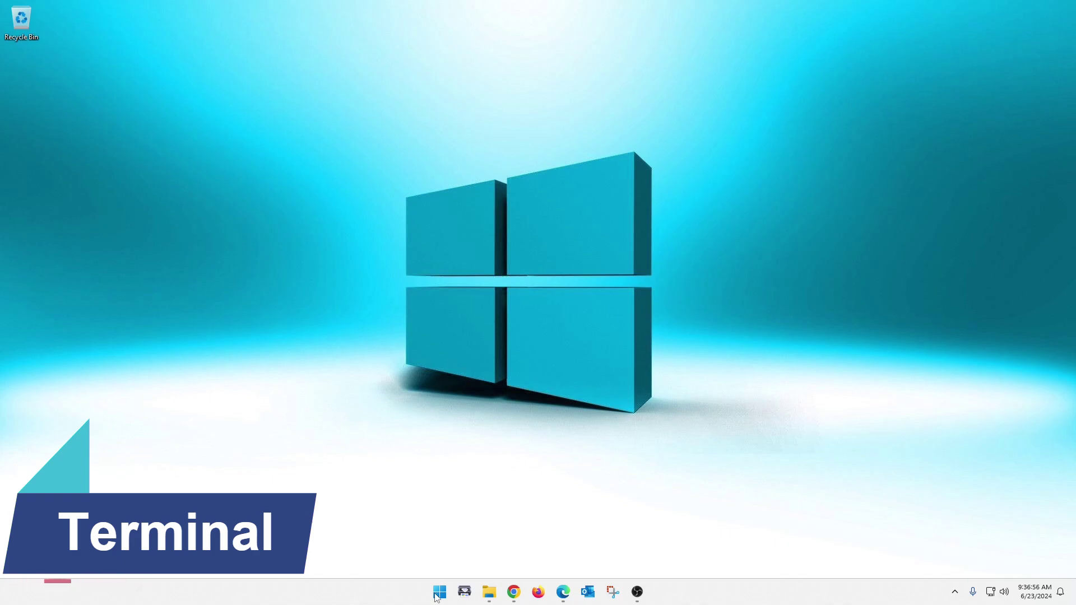
{"action": "right_click", "coordinate": [439, 594]}
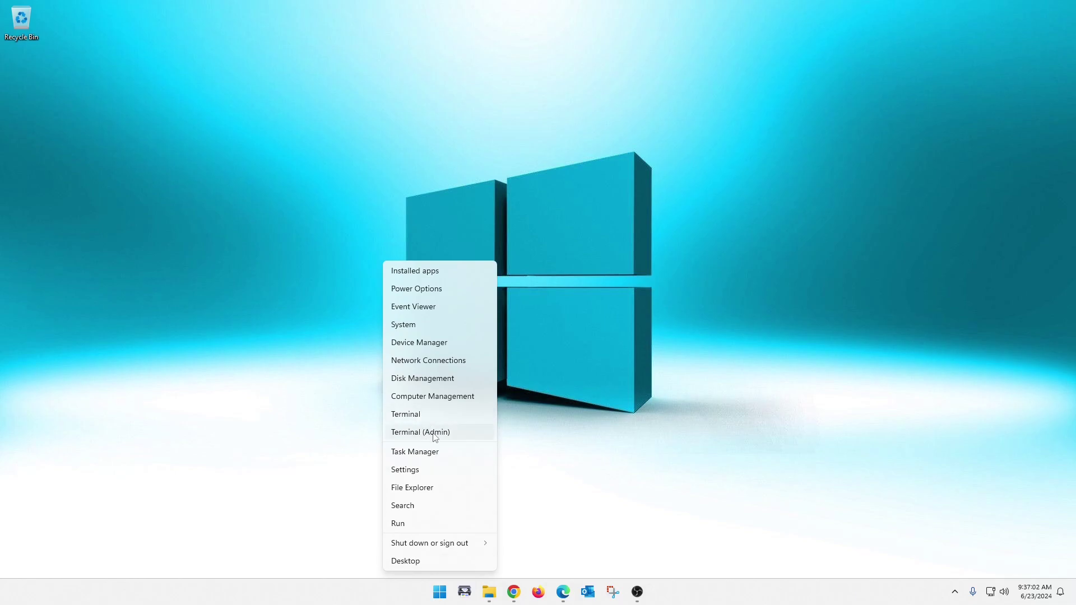
{"action": "left_click", "coordinate": [439, 599]}
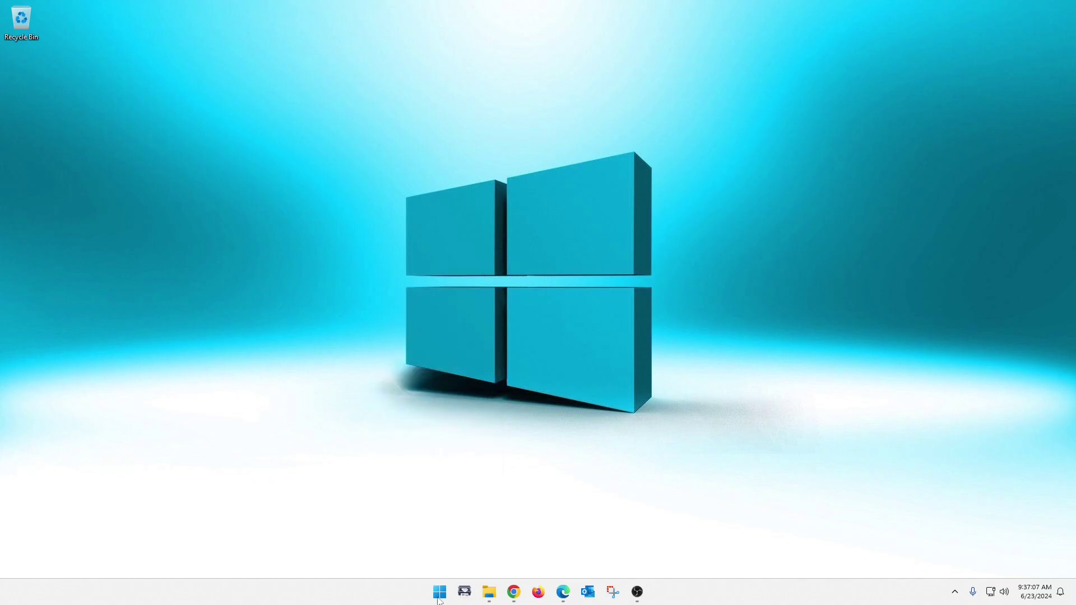
{"action": "left_click", "coordinate": [439, 593]}
{"action": "type", "text": "cms"}
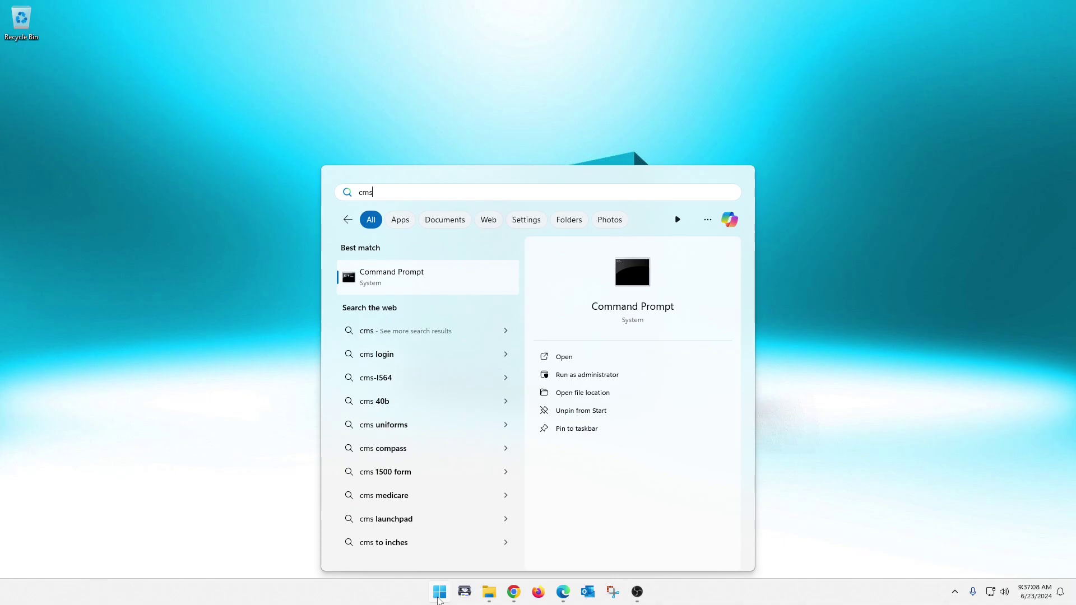
{"action": "right_click", "coordinate": [402, 284]}
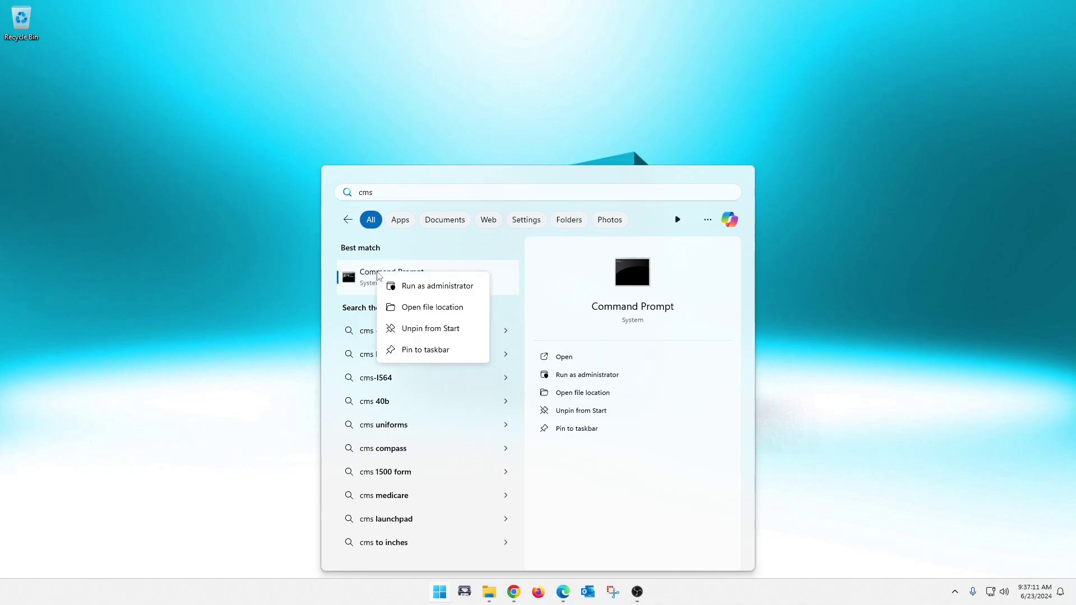
{"action": "left_click", "coordinate": [402, 287]}
Open Terminal (Admin) from the Start button's quick menu and position its window.
{"action": "right_click", "coordinate": [442, 595]}
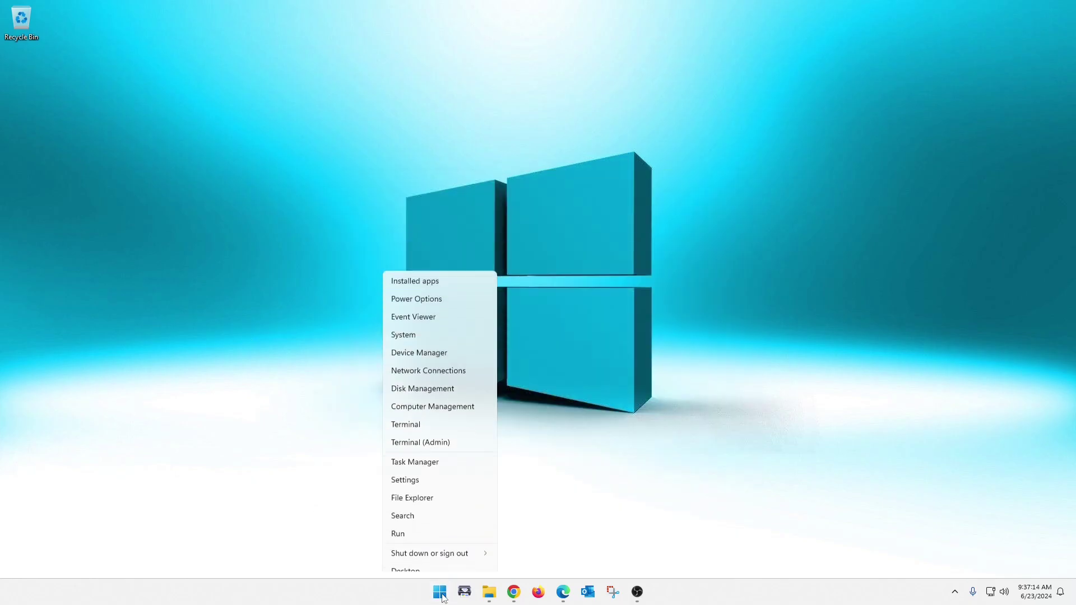
{"action": "left_click", "coordinate": [438, 437]}
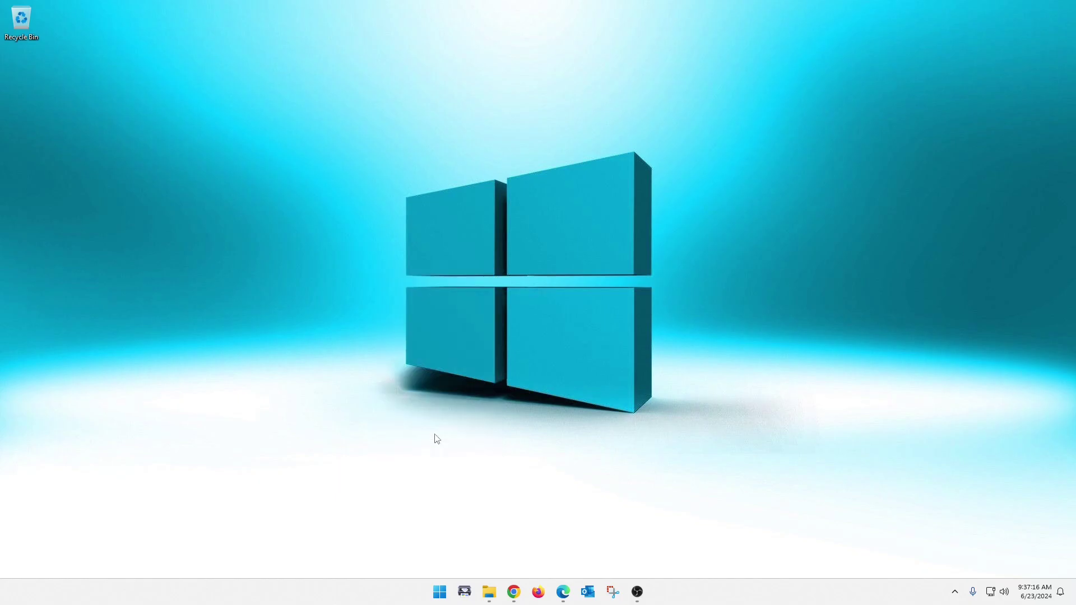
{"action": "left_click_drag", "start_coordinate": [331, 29], "coordinate": [457, 69]}
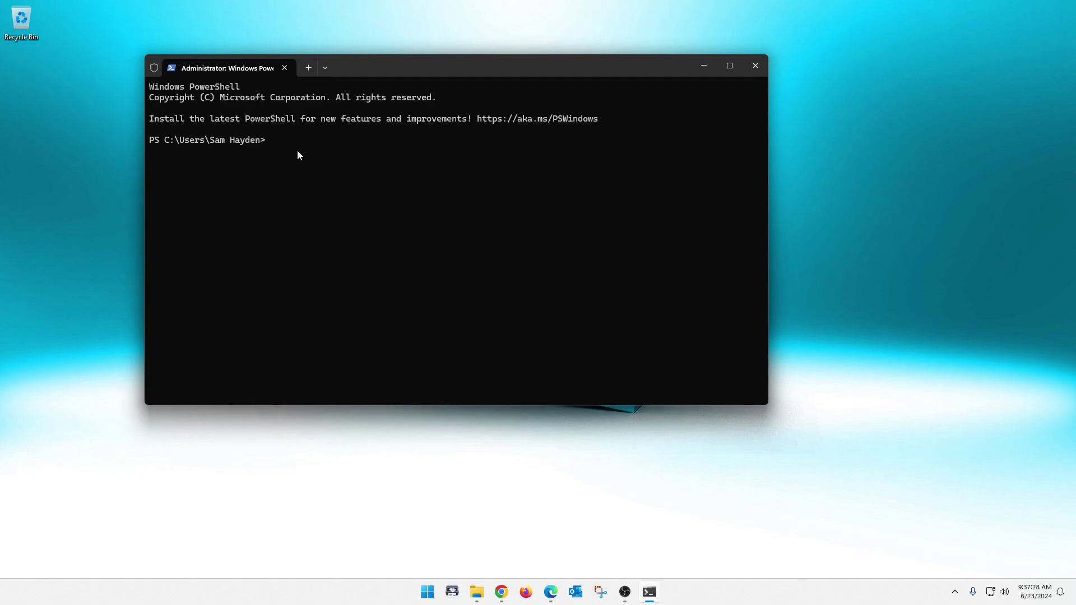
Run msinfo32 /report ./samspc to export the full System Information report.
{"action": "type", "text": "msinfo32 /report"}
{"action": "type", "text": "./samspc"}
{"action": "key", "text": "Return"}
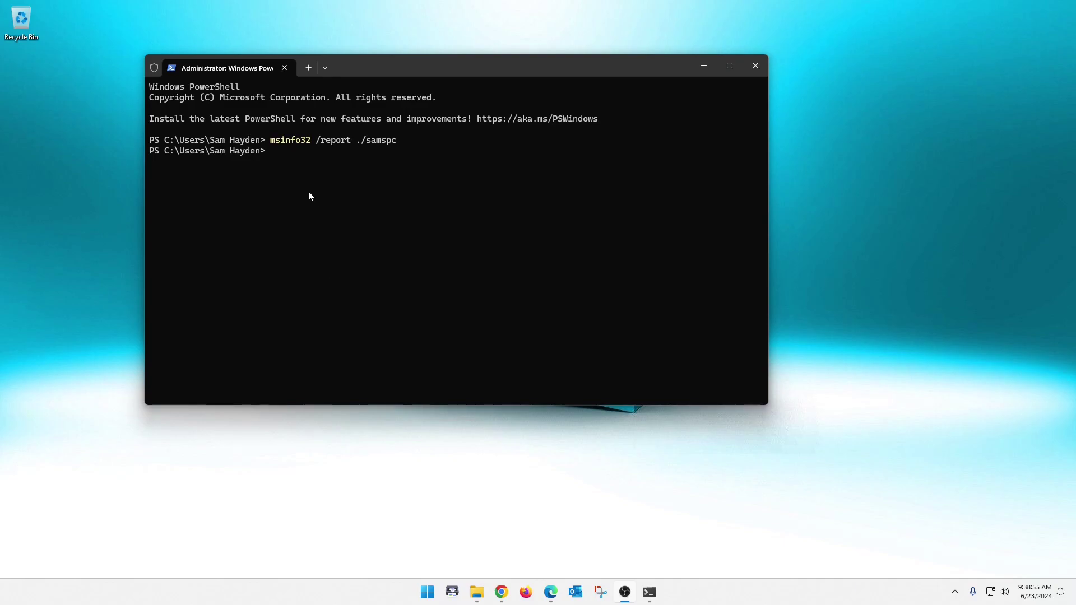
{"action": "left_click", "coordinate": [297, 181]}
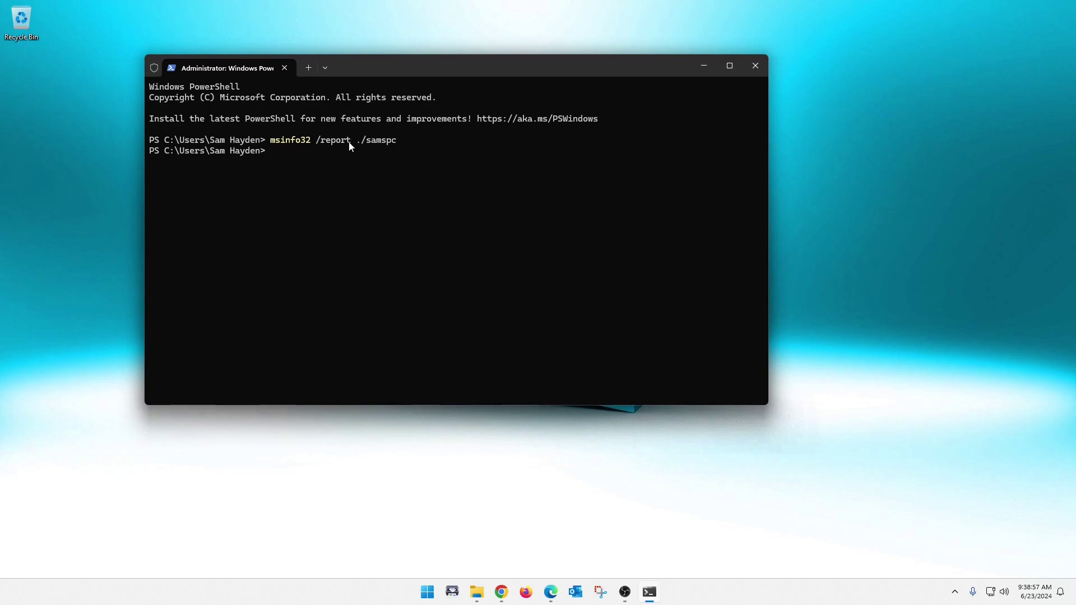
Enter 'explorer' at the PowerShell prompt after clearing the highlighted path.
{"action": "left_click_drag", "start_coordinate": [168, 154], "coordinate": [267, 153]}
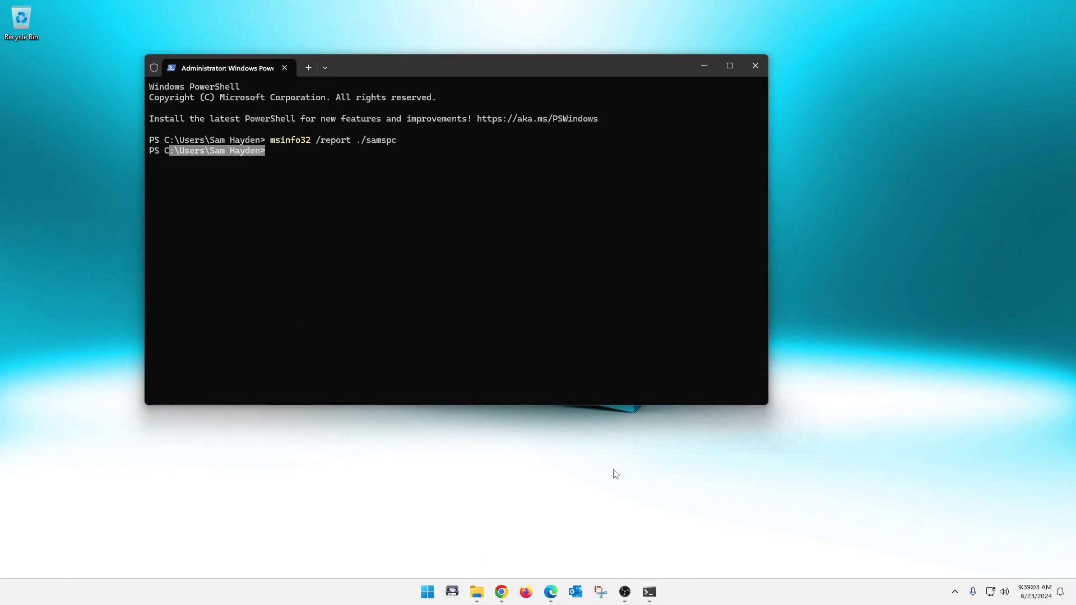
{"action": "left_click", "coordinate": [274, 157]}
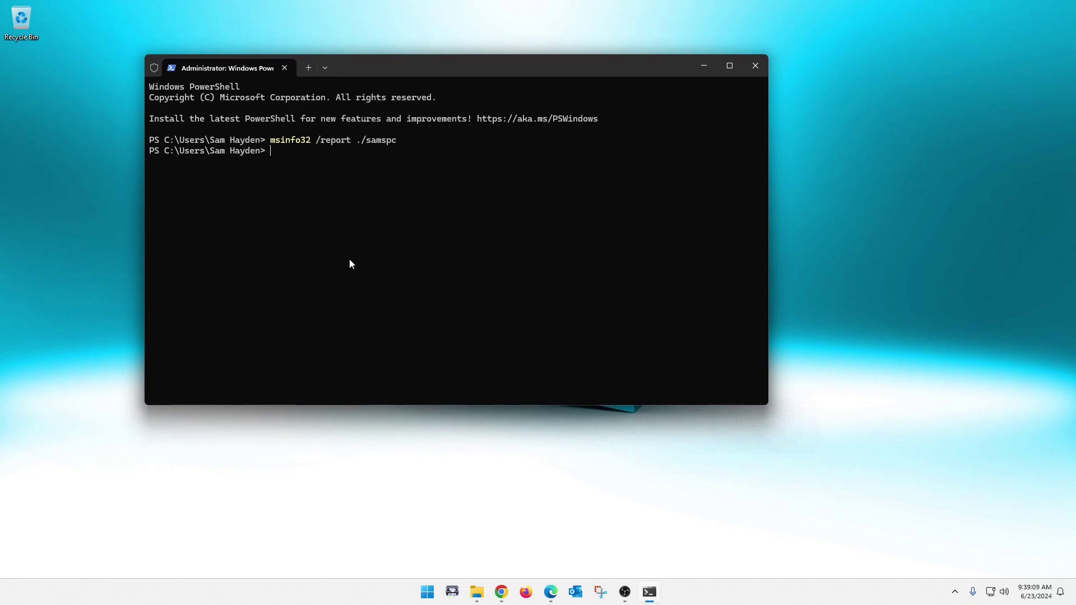
{"action": "type", "text": "explorer ."}
Open the home folder in File Explorer and choose Edit with Notepad++ on samspc.
{"action": "key", "text": "Return"}
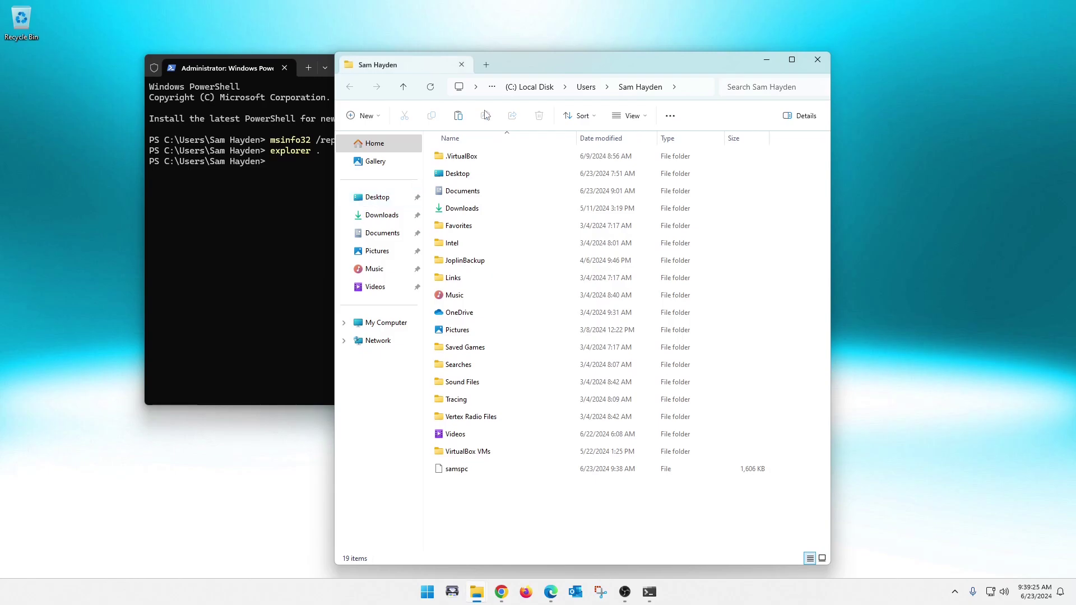
{"action": "left_click_drag", "start_coordinate": [567, 58], "coordinate": [520, 62]}
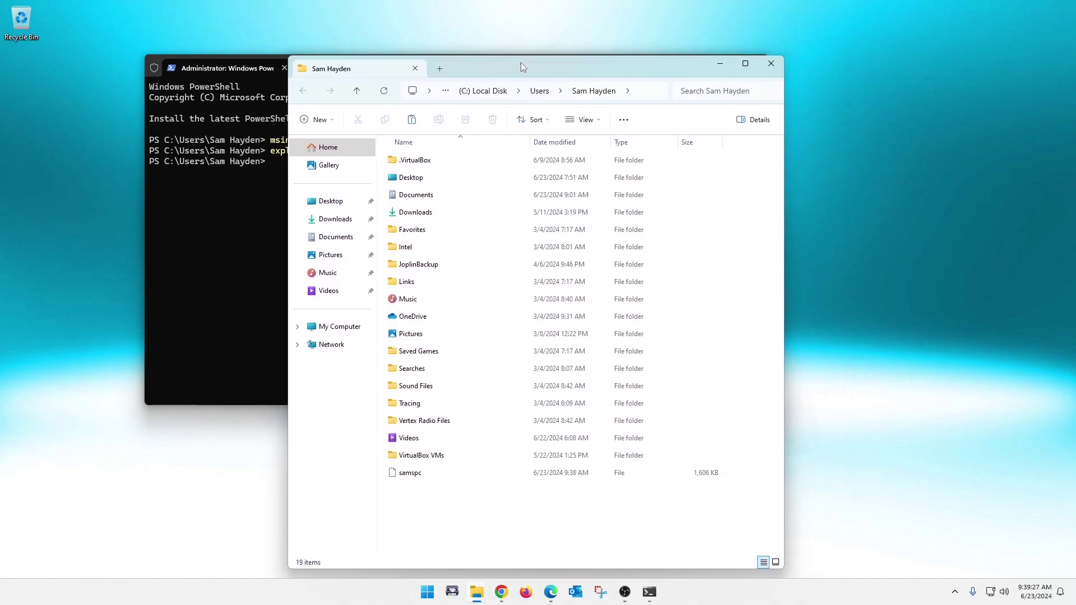
{"action": "left_click", "coordinate": [423, 476]}
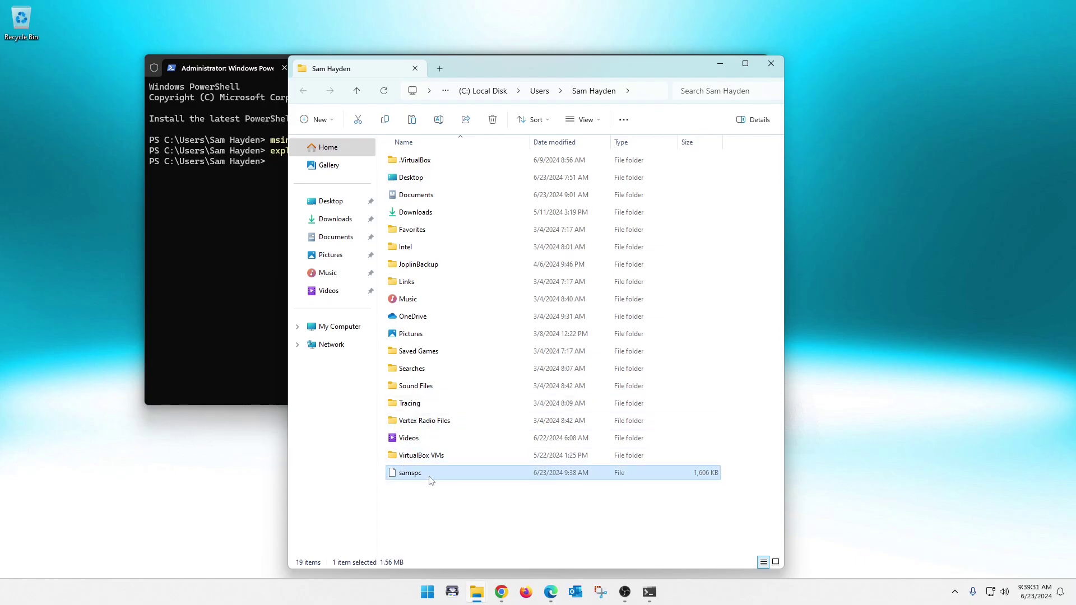
{"action": "right_click", "coordinate": [430, 480]}
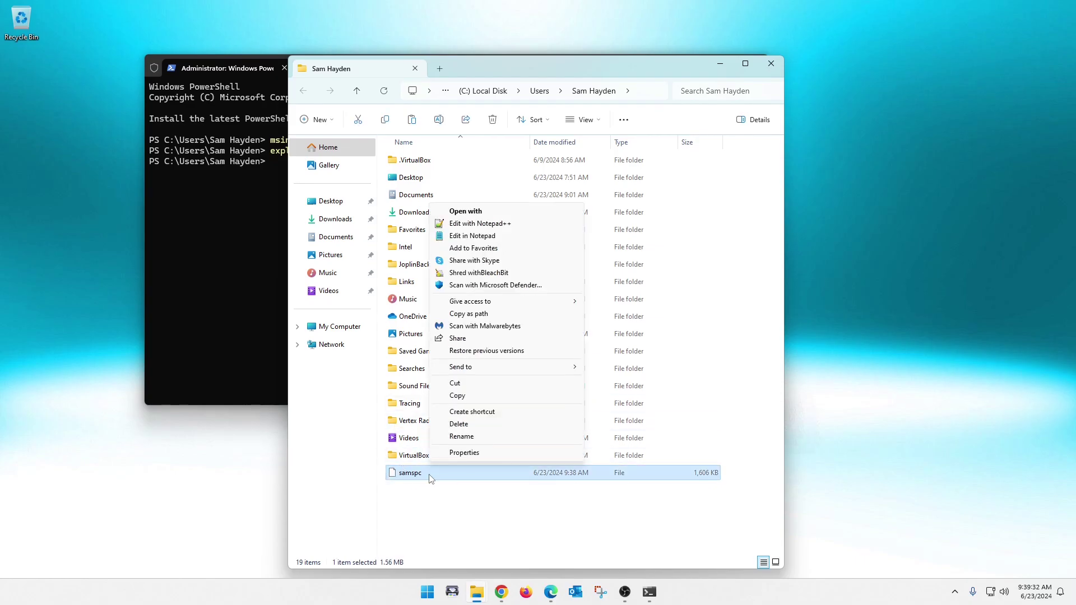
{"action": "left_click", "coordinate": [480, 224]}
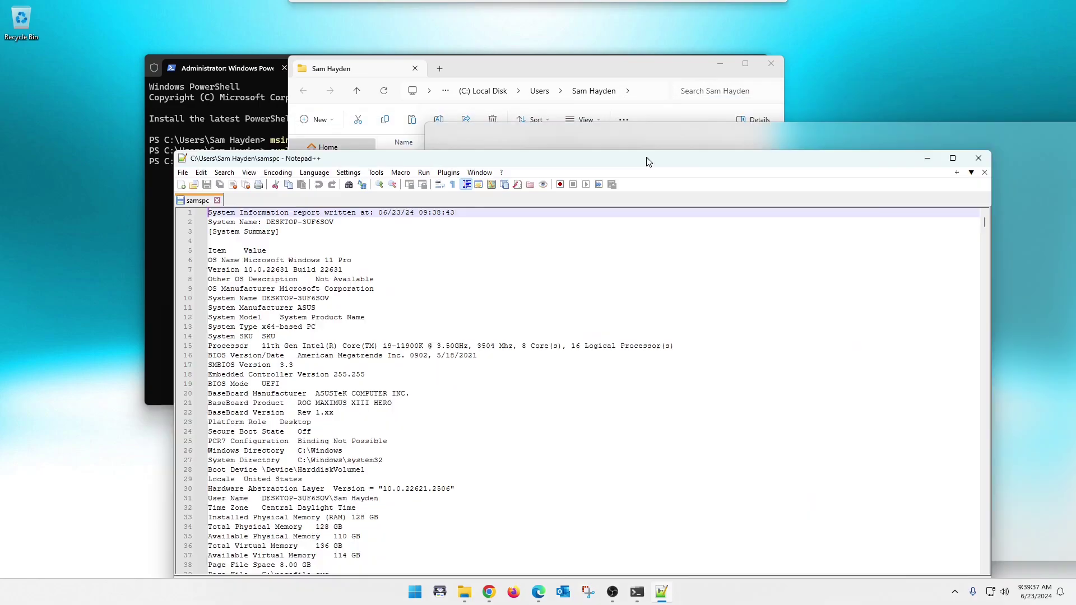
Position the Notepad++ window and show the samspc report from line 1.
{"action": "left_click_drag", "start_coordinate": [731, 172], "coordinate": [596, 89]}
{"action": "scroll", "coordinate": [536, 340], "scroll_direction": "down", "scroll_amount": 20}
{"action": "scroll", "coordinate": [537, 340], "scroll_direction": "up", "scroll_amount": 20}
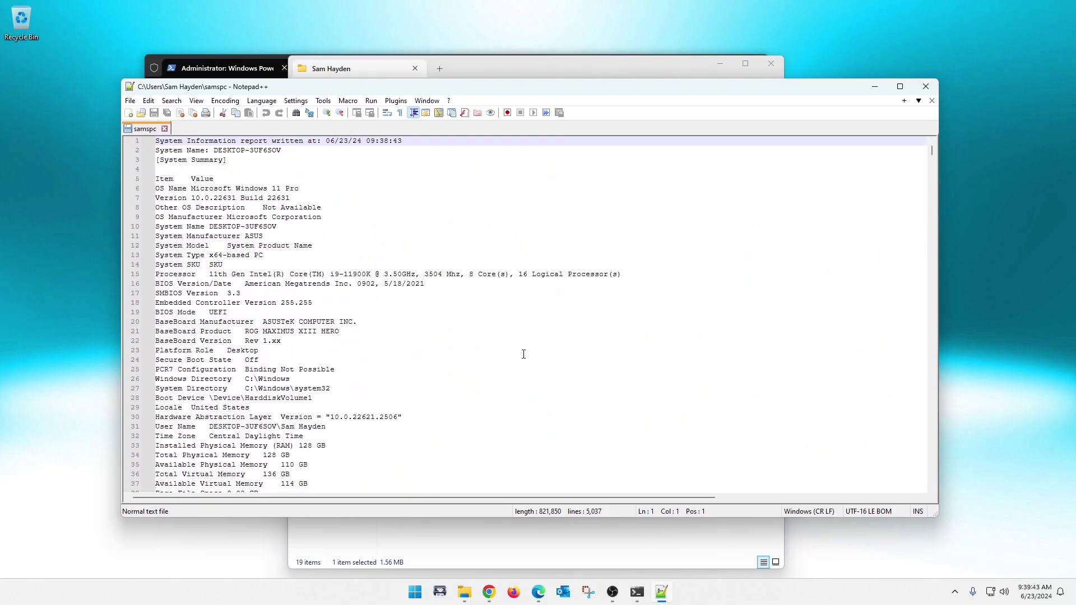